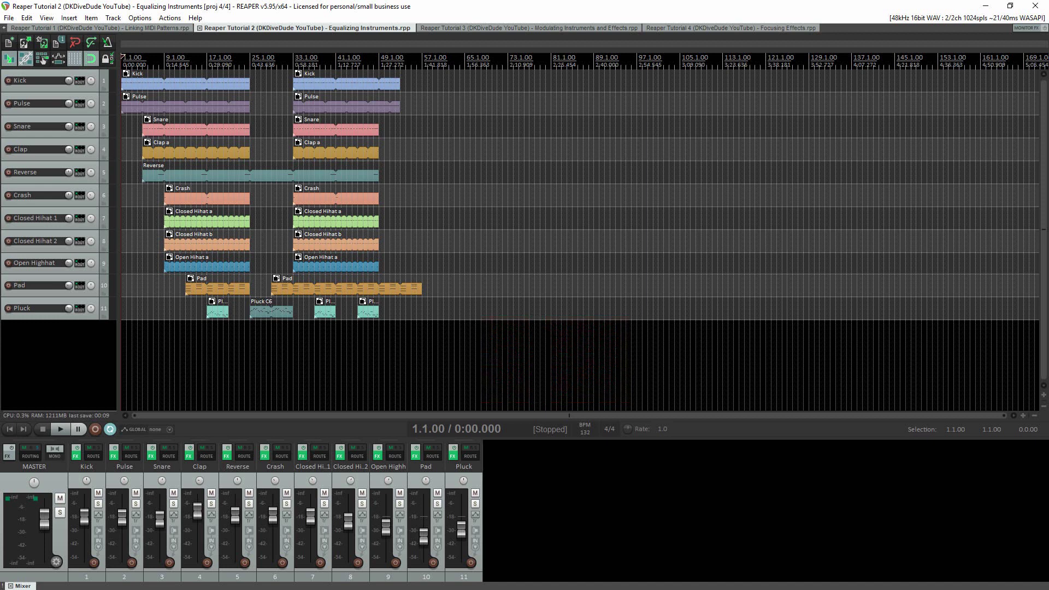
Play the arrangement from the start and stop playback after listening
{"action": "left_click", "coordinate": [63, 429]}
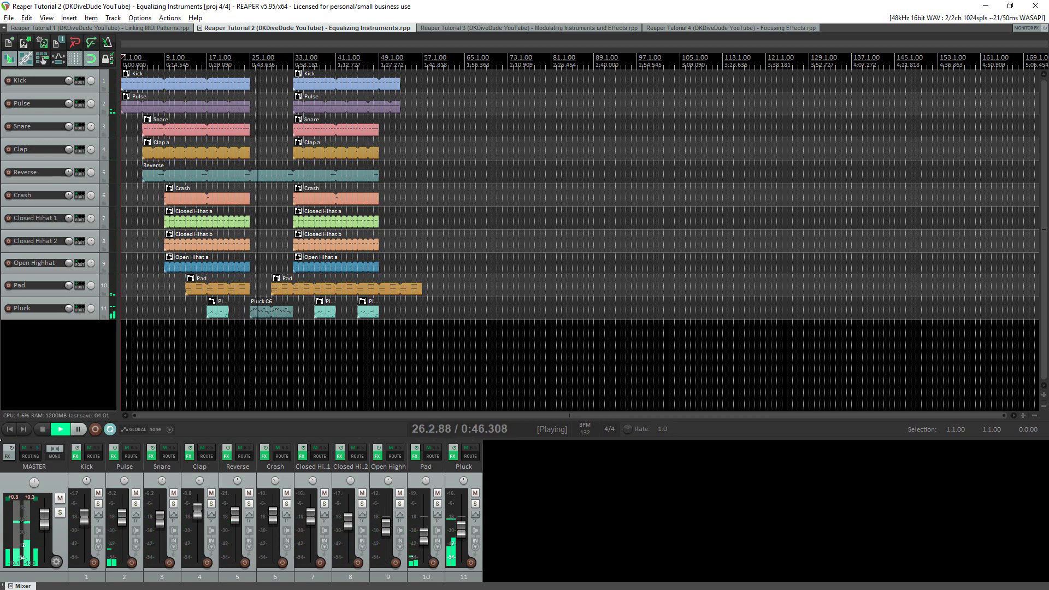
{"action": "left_click", "coordinate": [41, 429]}
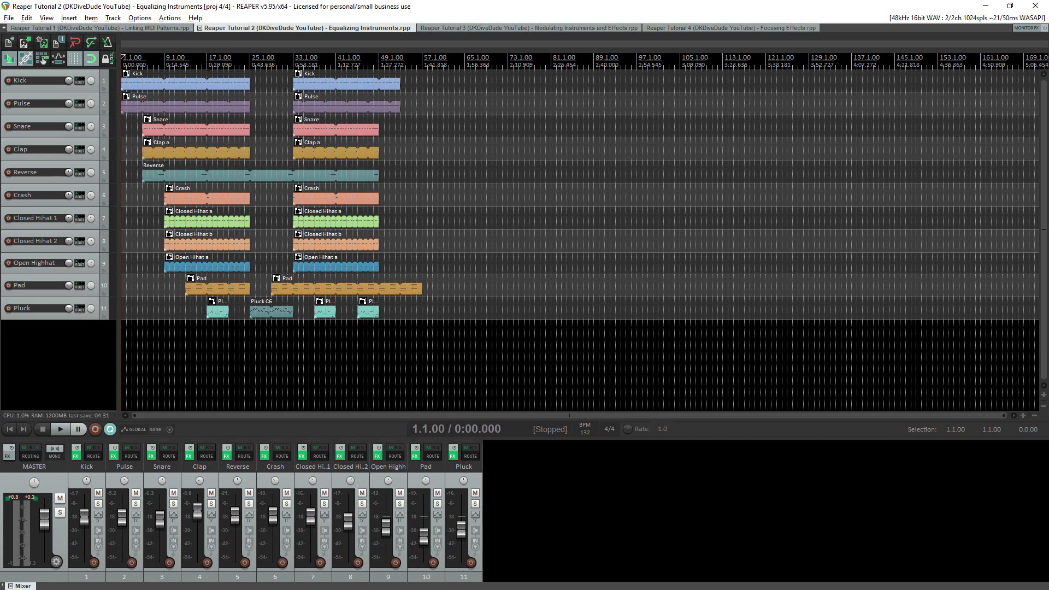
Set a loop over about bars 17 to 21, solo the Kick track and start looped playback
{"action": "left_click_drag", "start_coordinate": [209, 65], "coordinate": [233, 66]}
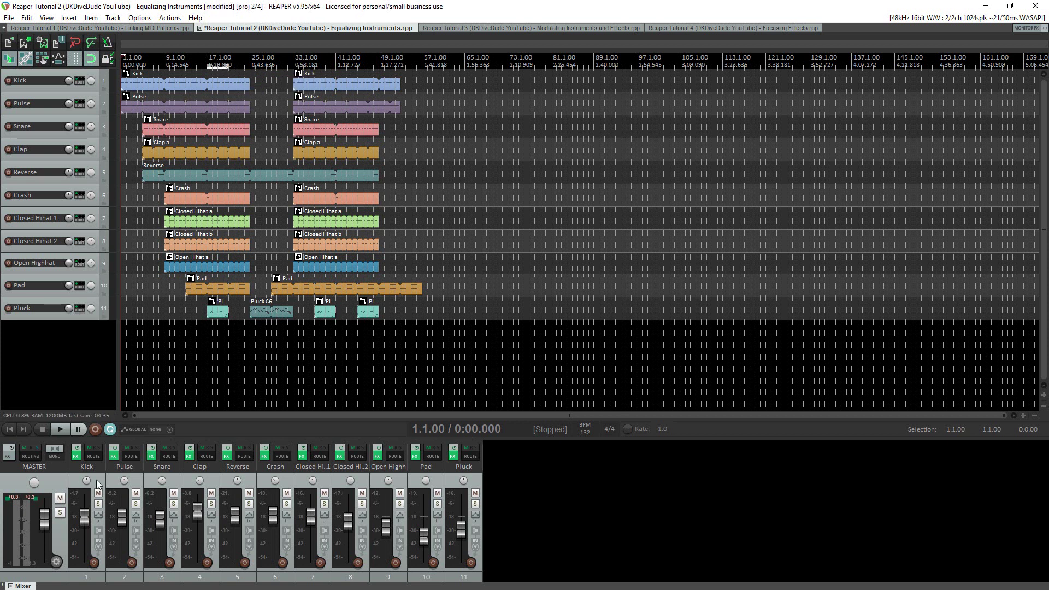
{"action": "left_click", "coordinate": [99, 504]}
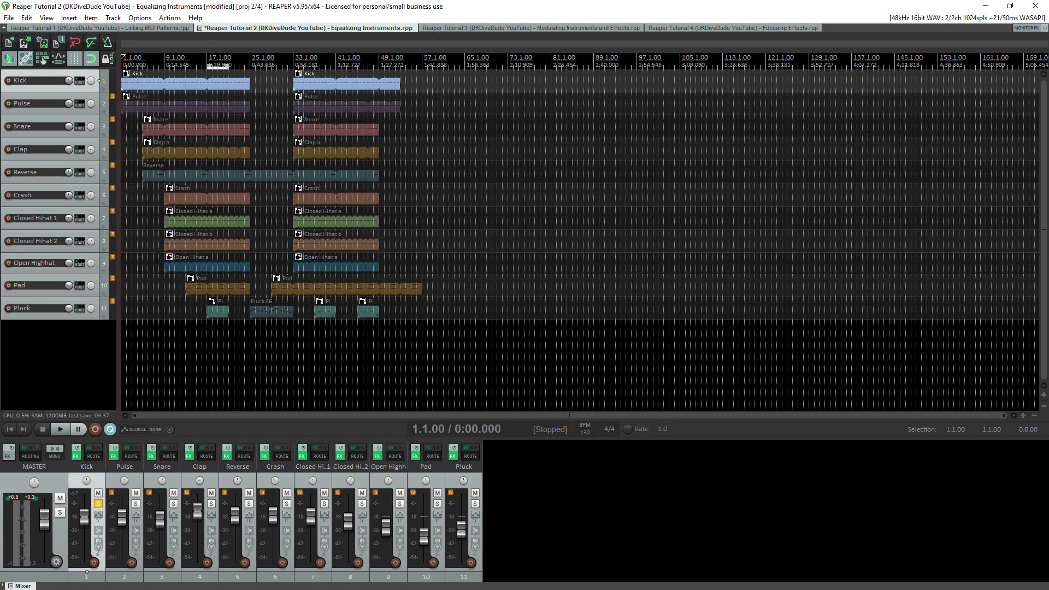
{"action": "key", "text": "space"}
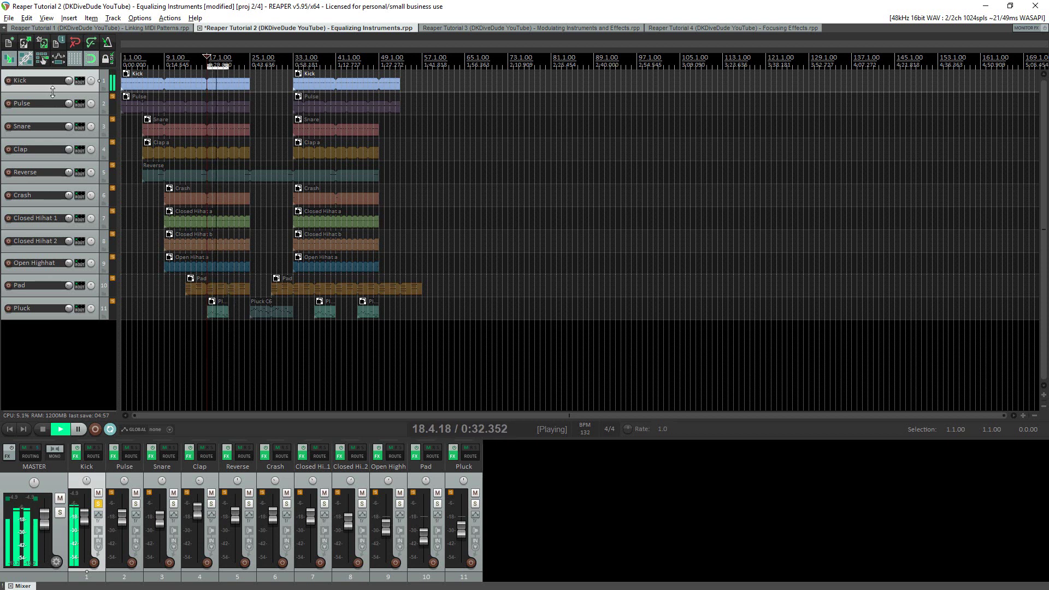
Increase the height of all the tracks enough to reveal their mute, solo and FX controls
{"action": "left_click_drag", "start_coordinate": [48, 91], "coordinate": [47, 98]}
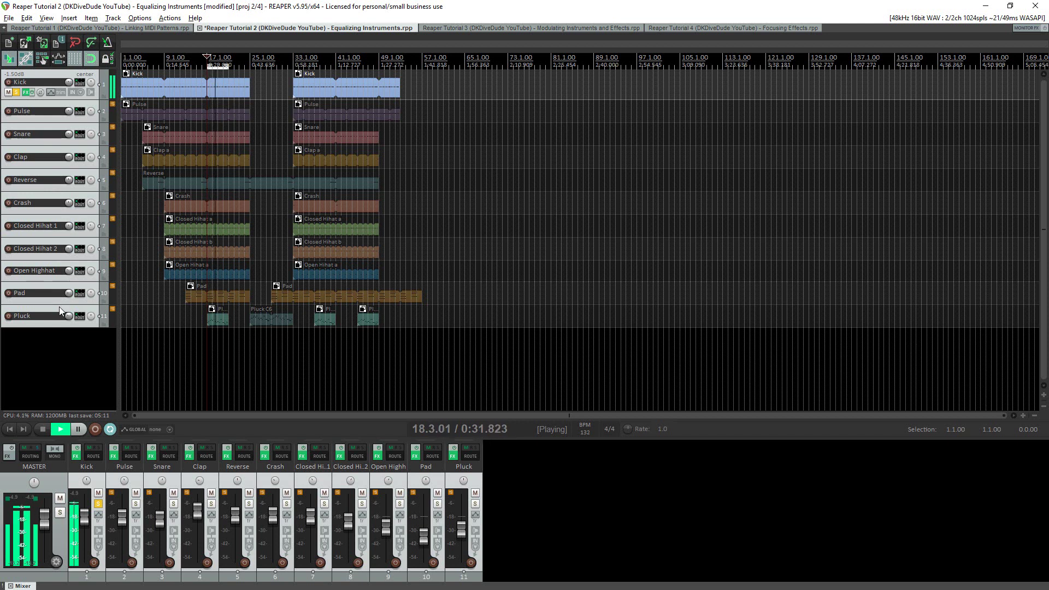
{"action": "left_click_drag", "start_coordinate": [59, 303], "coordinate": [57, 312]}
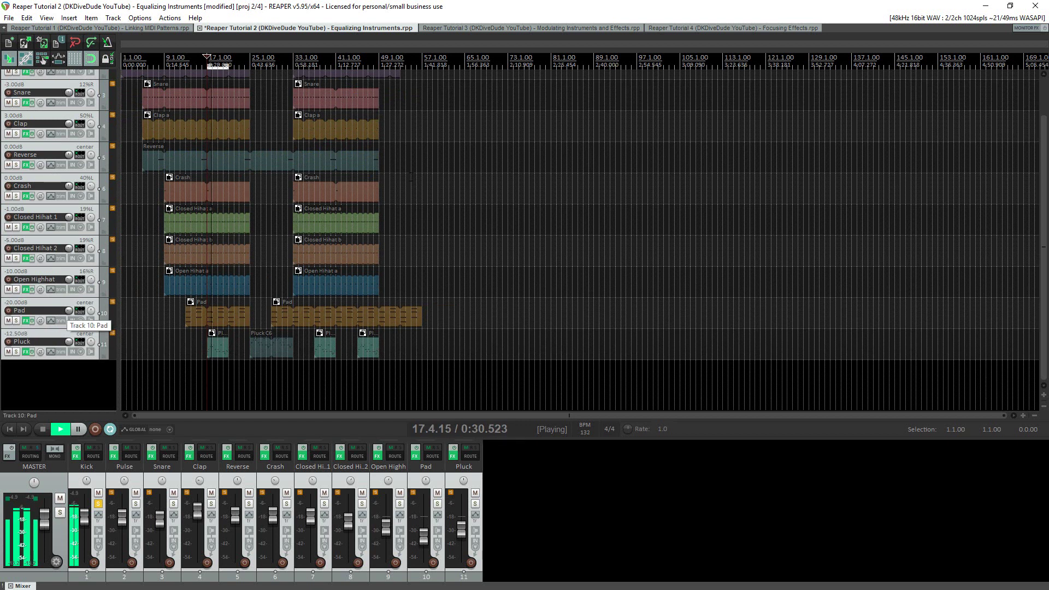
{"action": "scroll", "coordinate": [1041, 96], "scroll_direction": "up", "scroll_amount": 3}
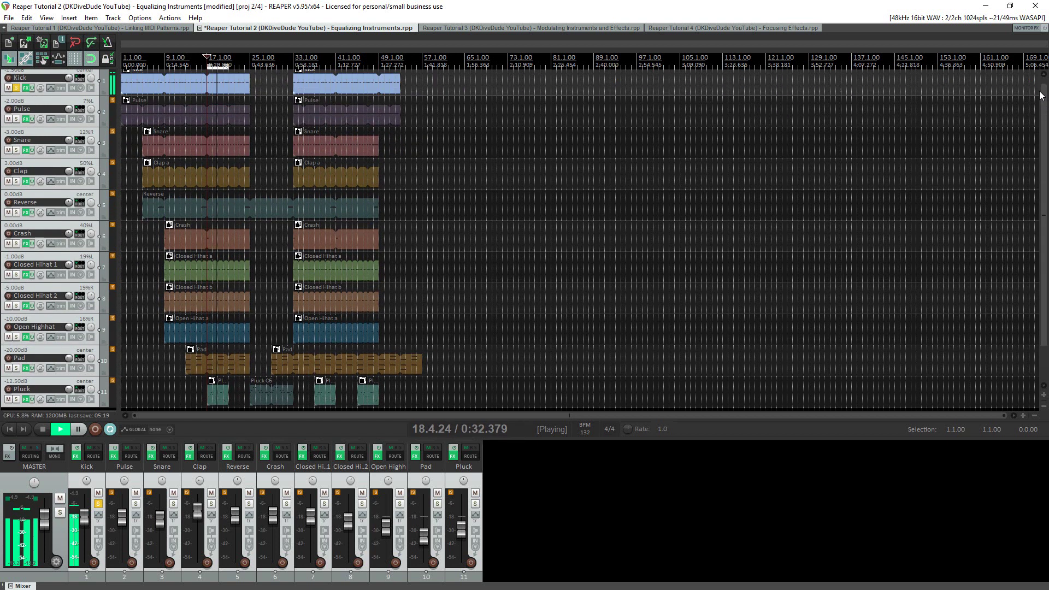
{"action": "scroll", "coordinate": [1040, 96], "scroll_direction": "up", "scroll_amount": 1}
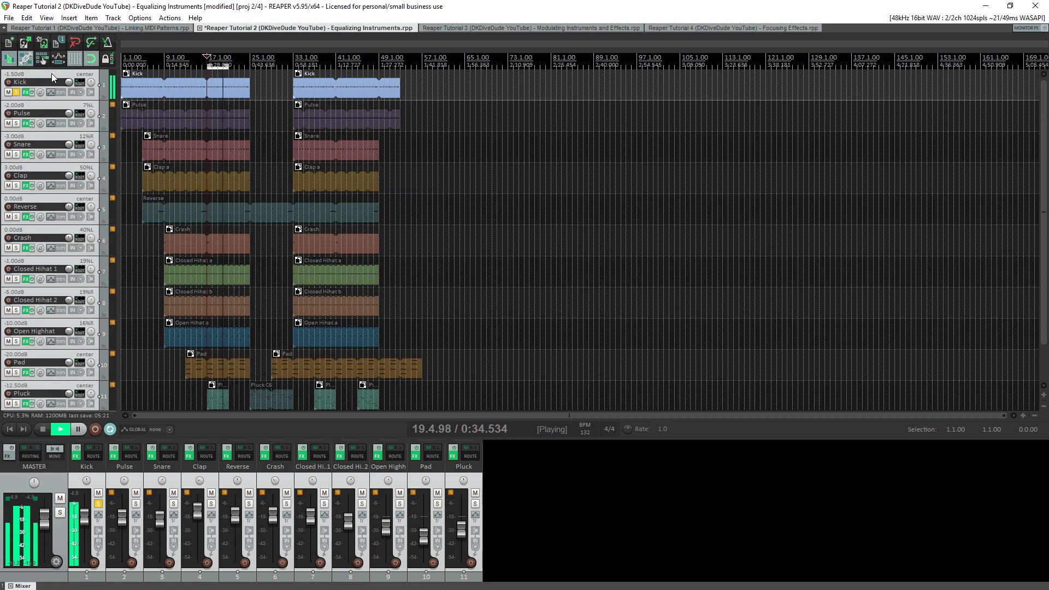
Add ReaEQ after SynthMaster in the Kick track's effects chain and enlarge the effects window
{"action": "left_click", "coordinate": [51, 74]}
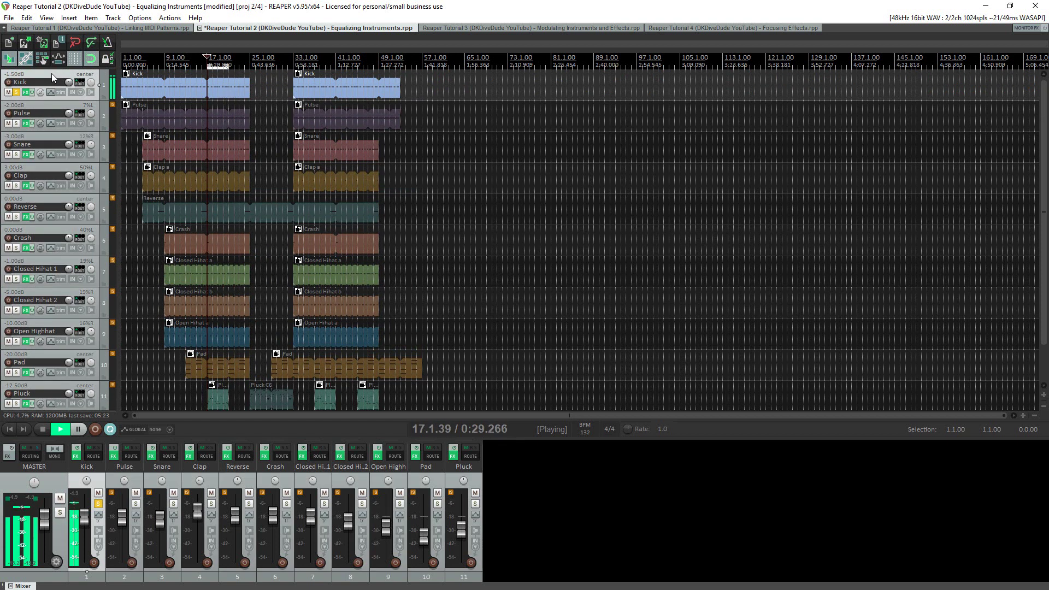
{"action": "left_click", "coordinate": [25, 92]}
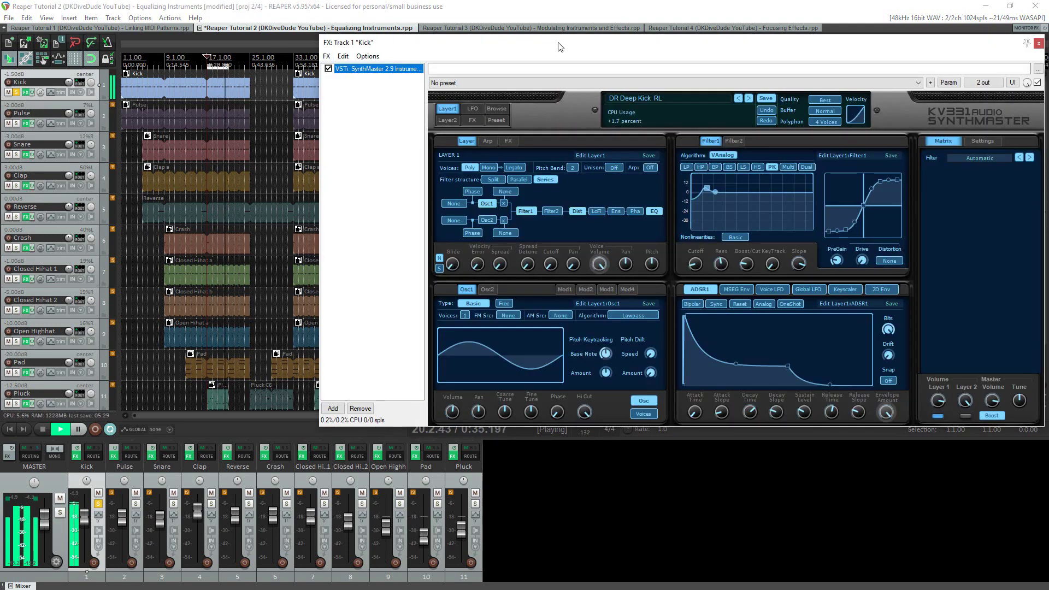
{"action": "left_click_drag", "start_coordinate": [560, 46], "coordinate": [564, 38]}
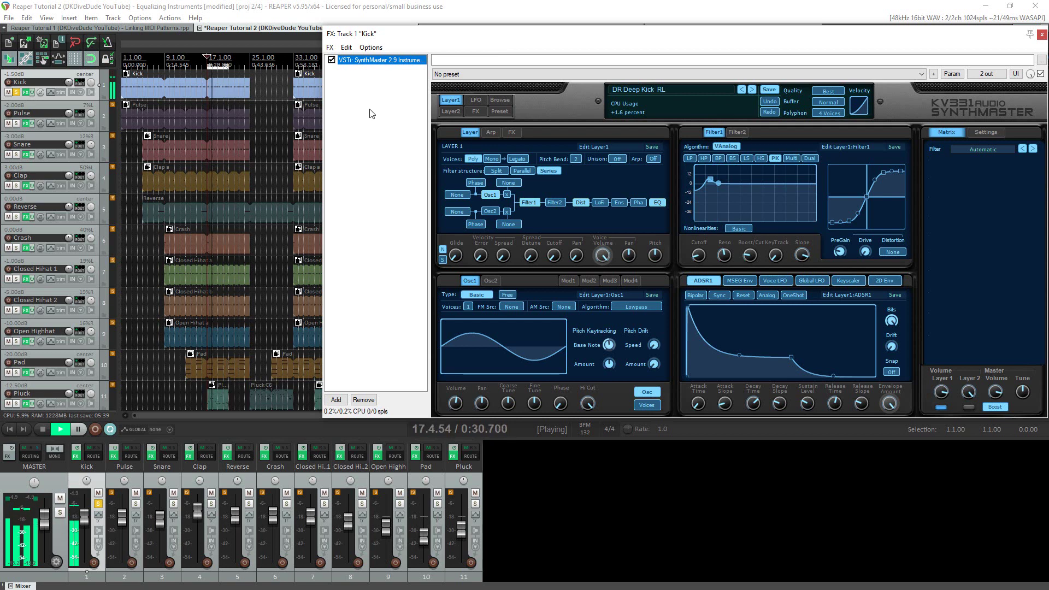
{"action": "left_click", "coordinate": [330, 47]}
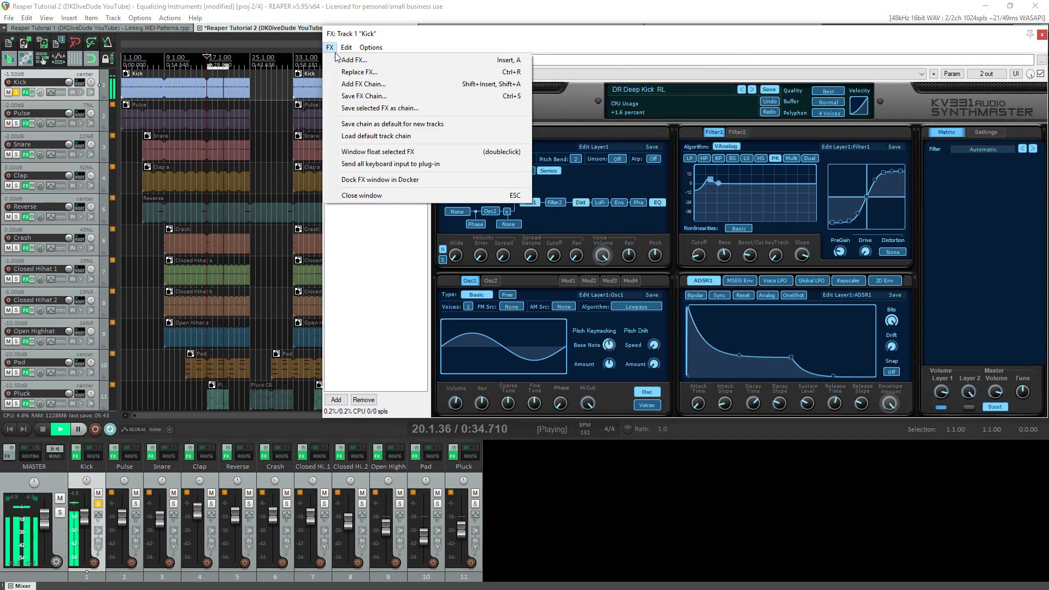
{"action": "left_click", "coordinate": [344, 62]}
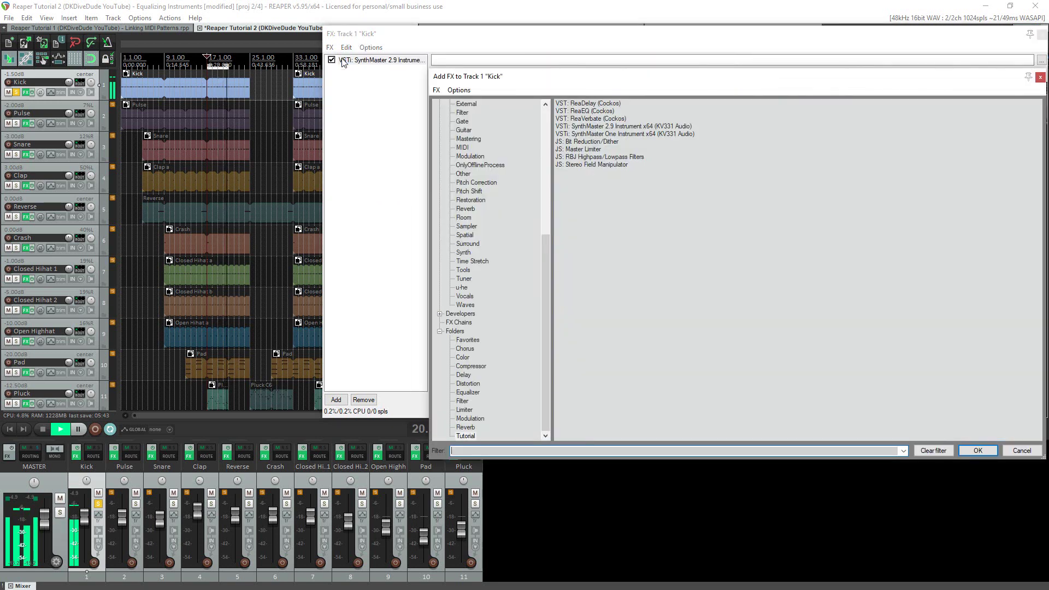
{"action": "double_click", "coordinate": [598, 111]}
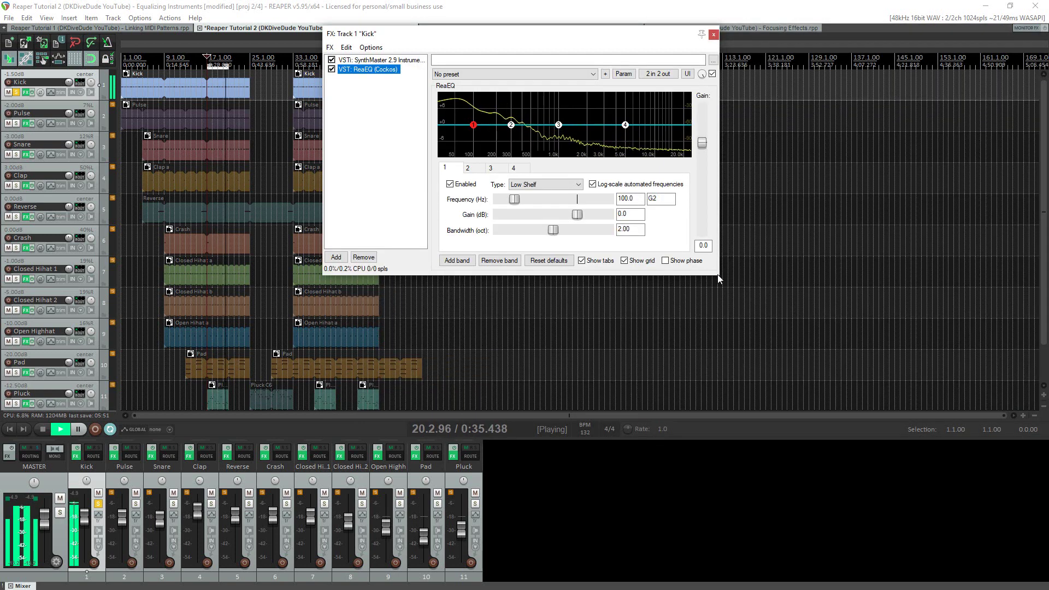
{"action": "left_click_drag", "start_coordinate": [720, 278], "coordinate": [1045, 437]}
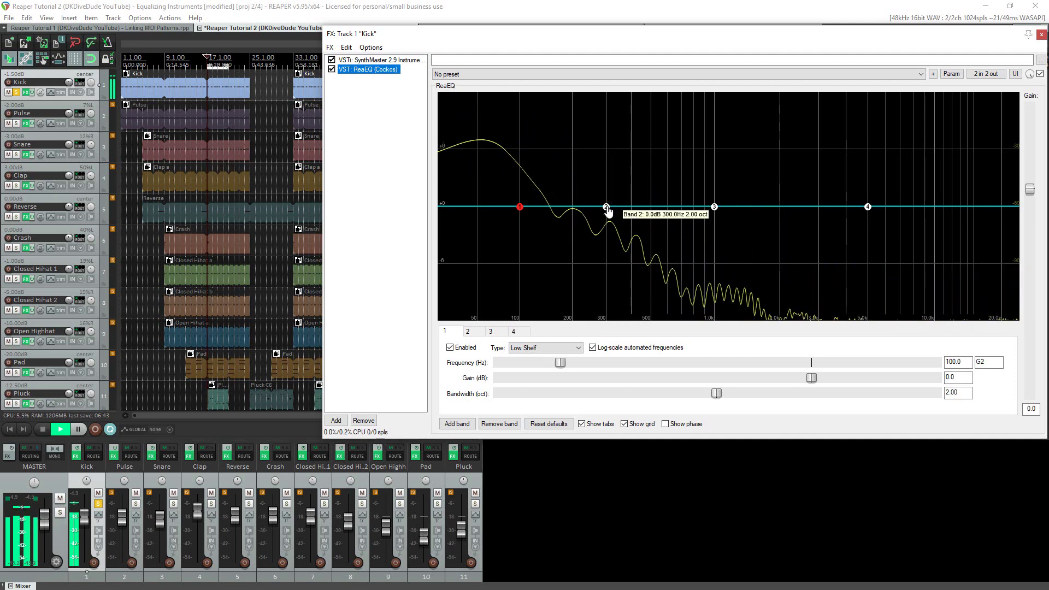
Set the Kick's EQ band 2 to 102.1 Hz, 5.9 dB, bandwidth 1.06, and its band 1 low shelf to 48.2 Hz, -inf
{"action": "left_click_drag", "start_coordinate": [607, 210], "coordinate": [521, 155]}
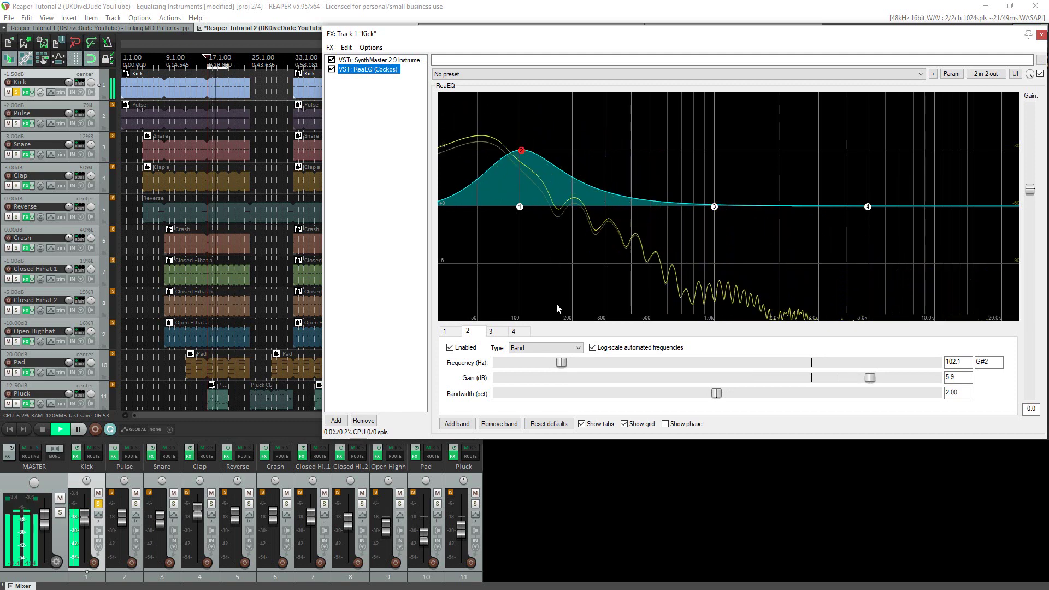
{"action": "left_click_drag", "start_coordinate": [720, 394], "coordinate": [619, 400]}
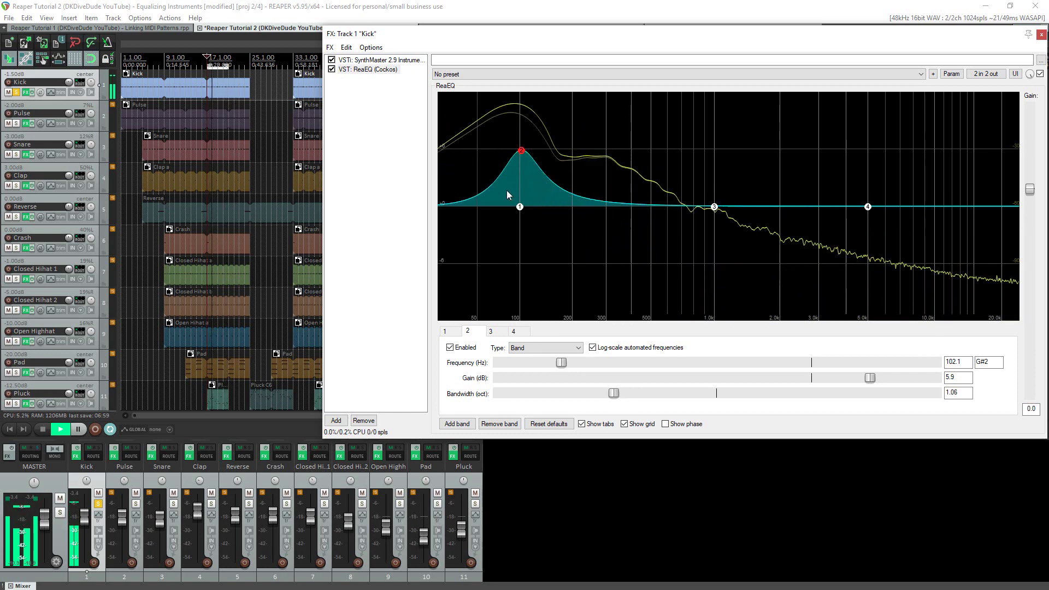
{"action": "mouse_move", "coordinate": [520, 208]}
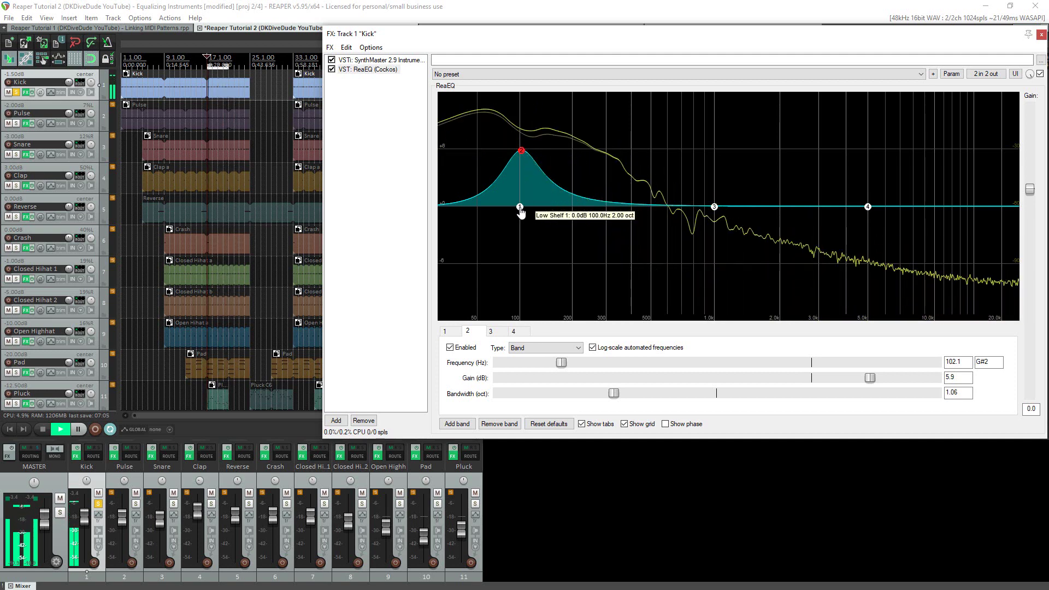
{"action": "left_click_drag", "start_coordinate": [520, 208], "coordinate": [475, 347]}
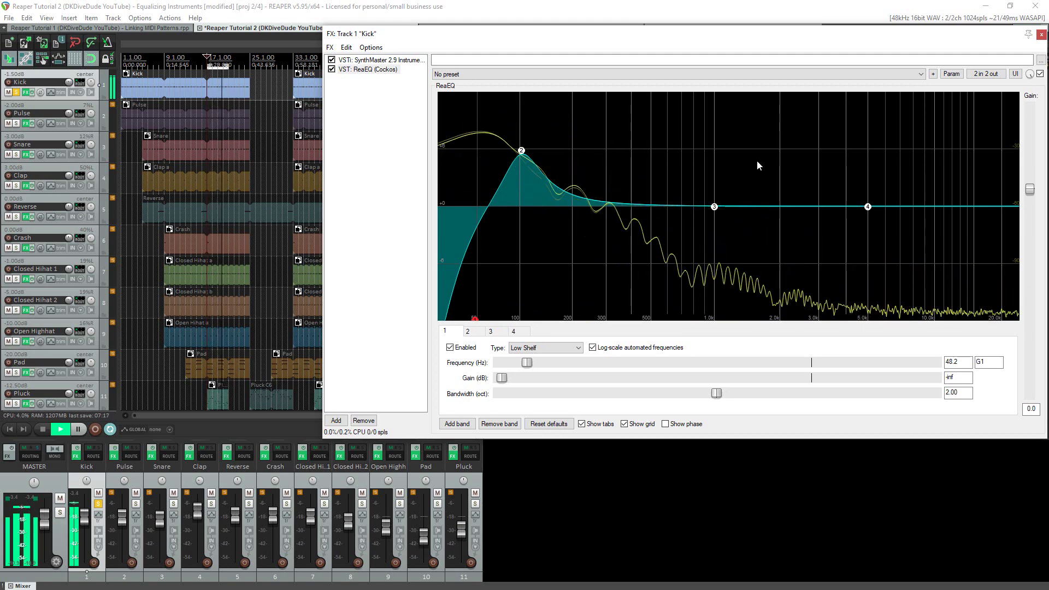
Set the Kick's EQ band 3 to 196.7 Hz, -6.0 dB, bandwidth 0.84, and close the effects window
{"action": "mouse_move", "coordinate": [715, 208]}
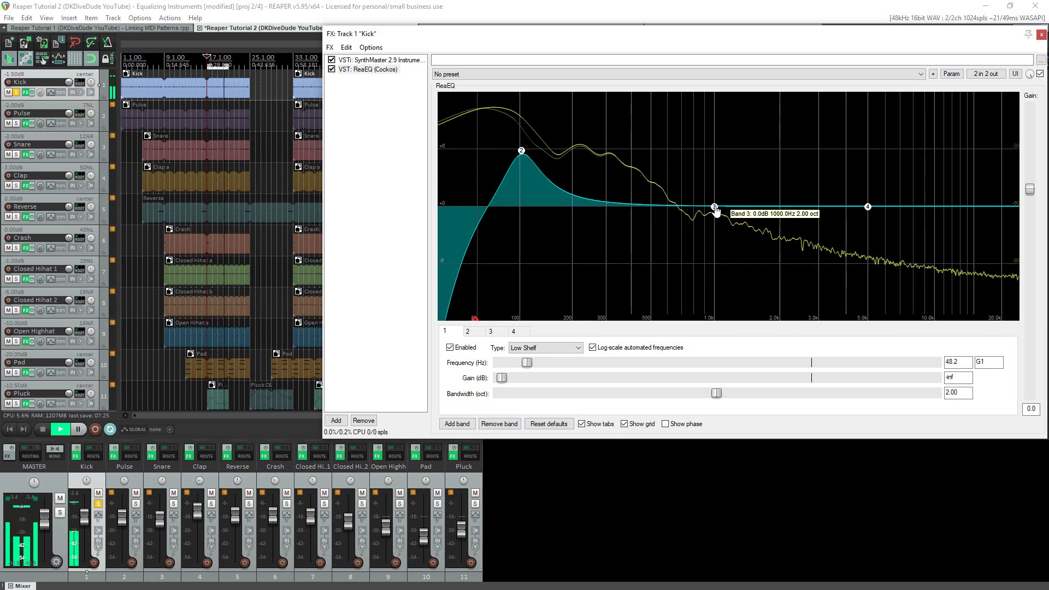
{"action": "mouse_move", "coordinate": [715, 208]}
{"action": "left_mouse_down"}
{"action": "mouse_move", "coordinate": [632, 295]}
{"action": "mouse_move", "coordinate": [570, 241]}
{"action": "mouse_move", "coordinate": [572, 268]}
{"action": "left_mouse_up"}
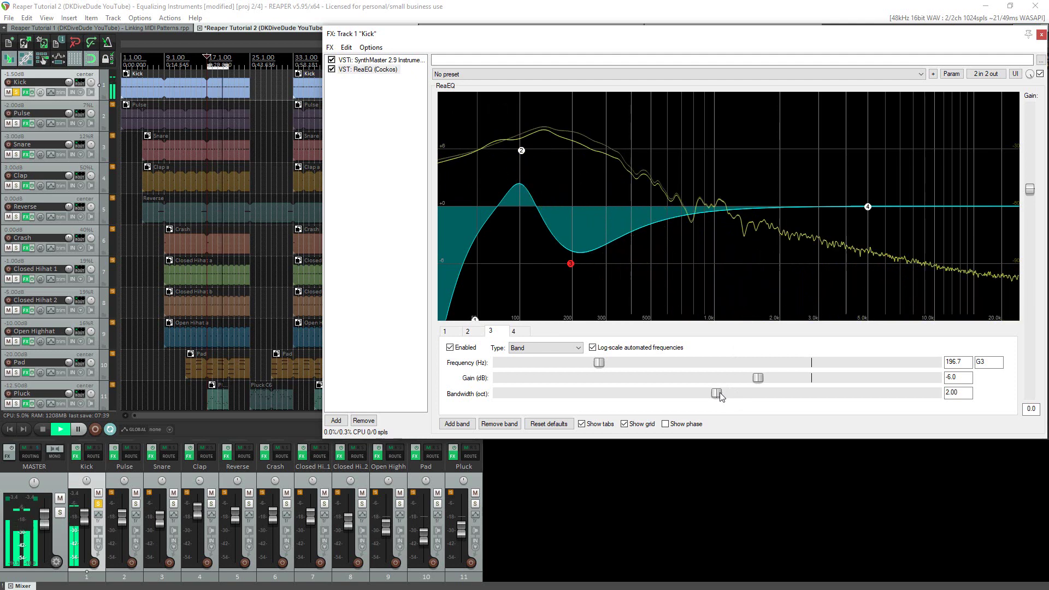
{"action": "left_click_drag", "start_coordinate": [716, 393], "coordinate": [590, 393]}
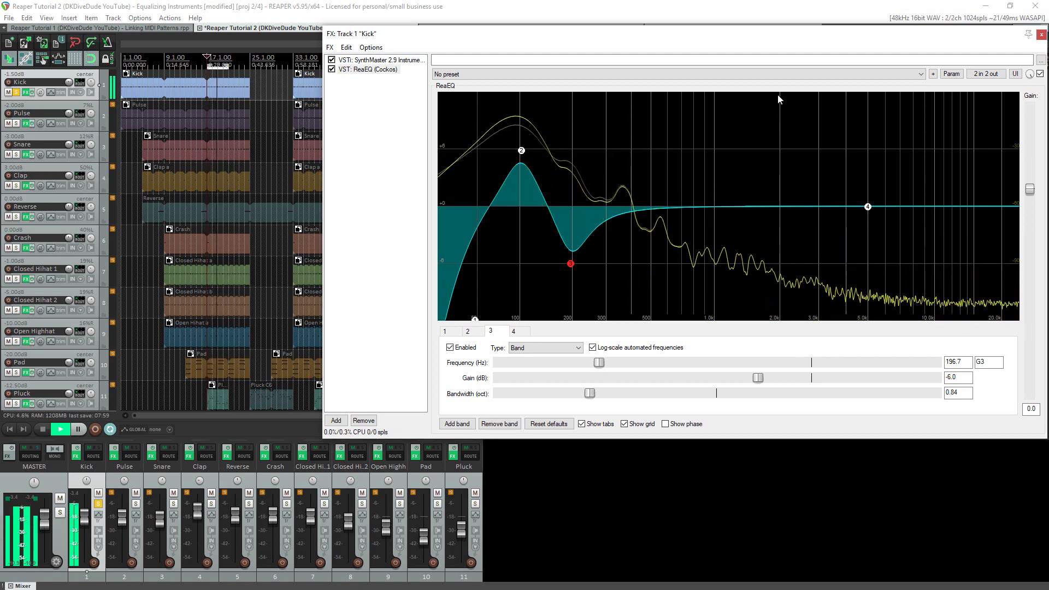
{"action": "left_click", "coordinate": [1041, 35]}
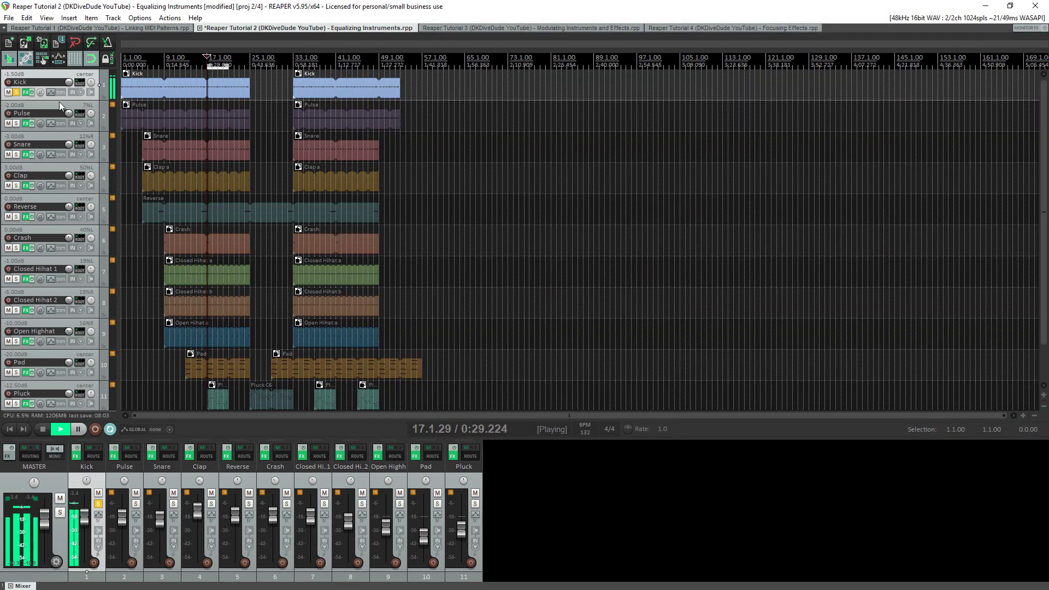
Solo the Pulse track instead of the Kick, add ReaEQ to its effects chain and enlarge the effects window
{"action": "left_click", "coordinate": [17, 123]}
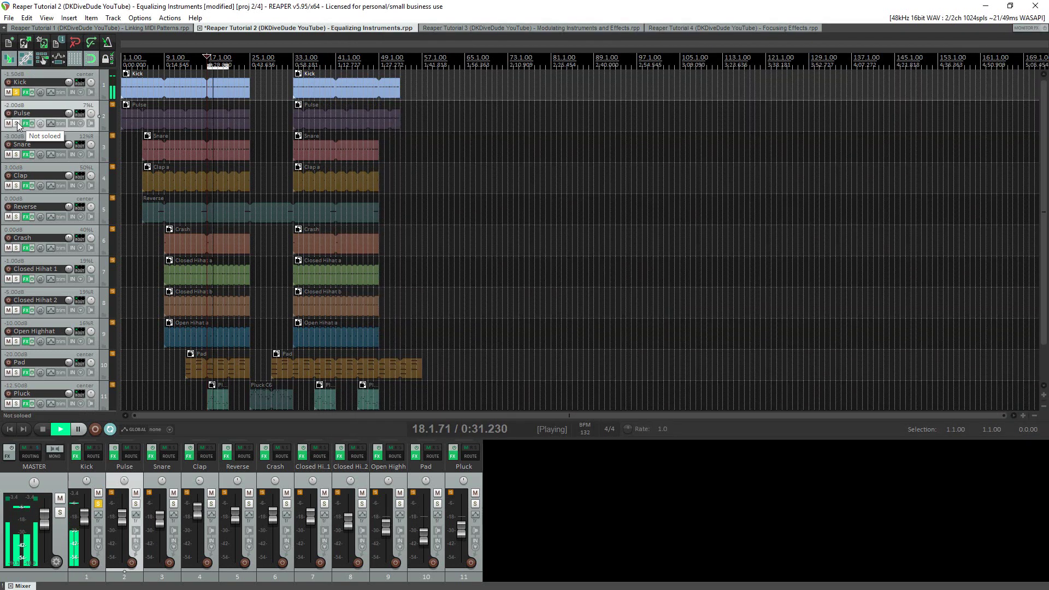
{"action": "left_click", "coordinate": [17, 93]}
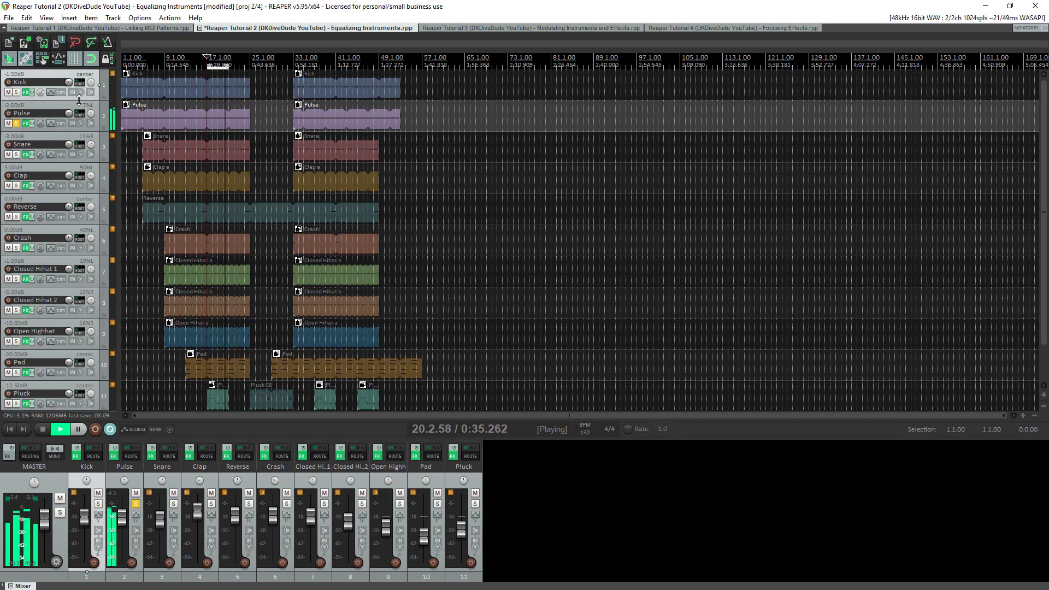
{"action": "left_click", "coordinate": [25, 123]}
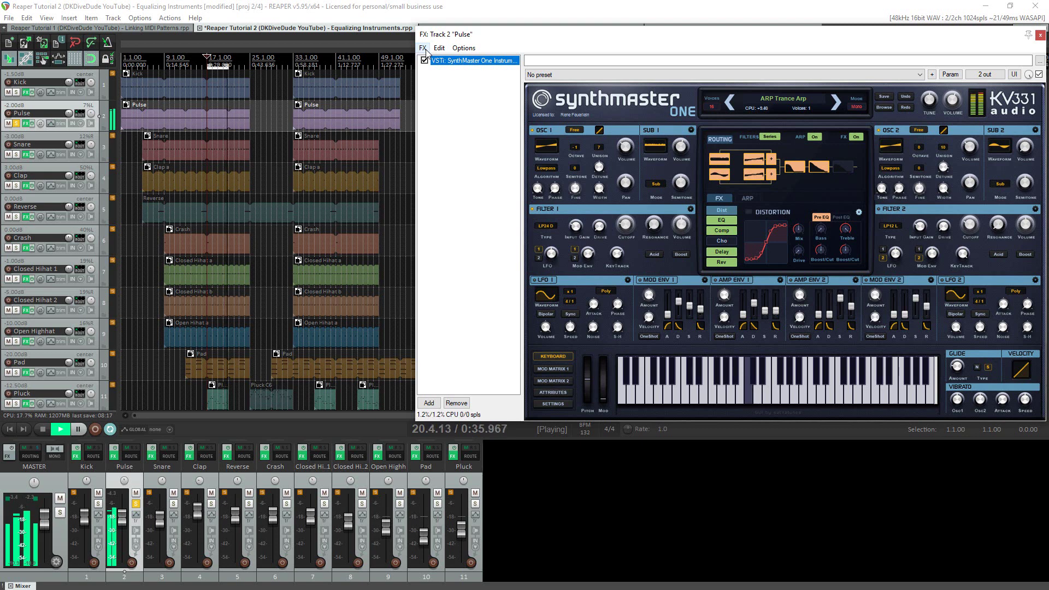
{"action": "left_click", "coordinate": [423, 48]}
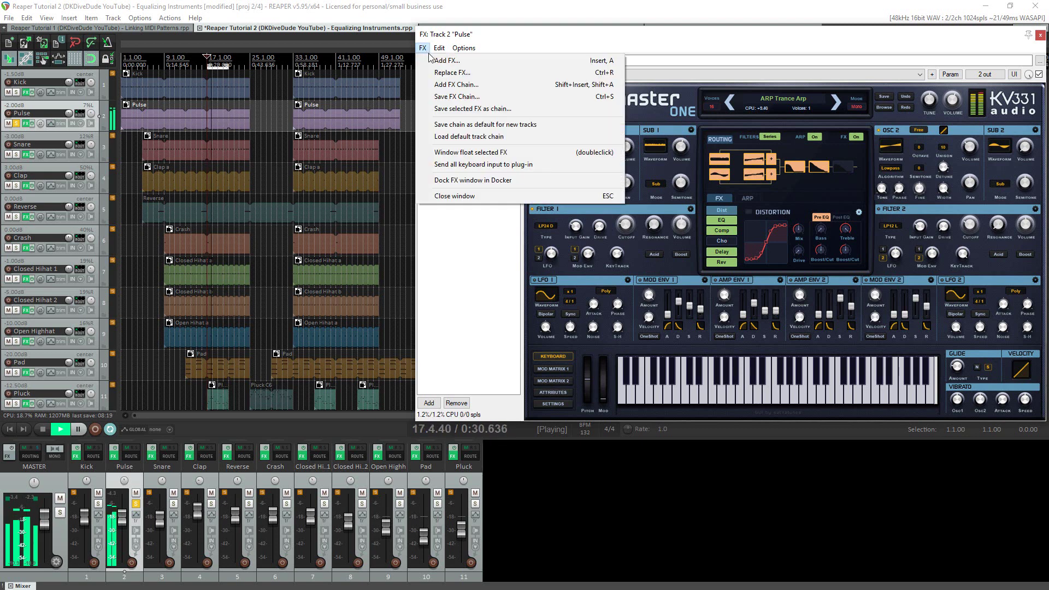
{"action": "left_click", "coordinate": [437, 61]}
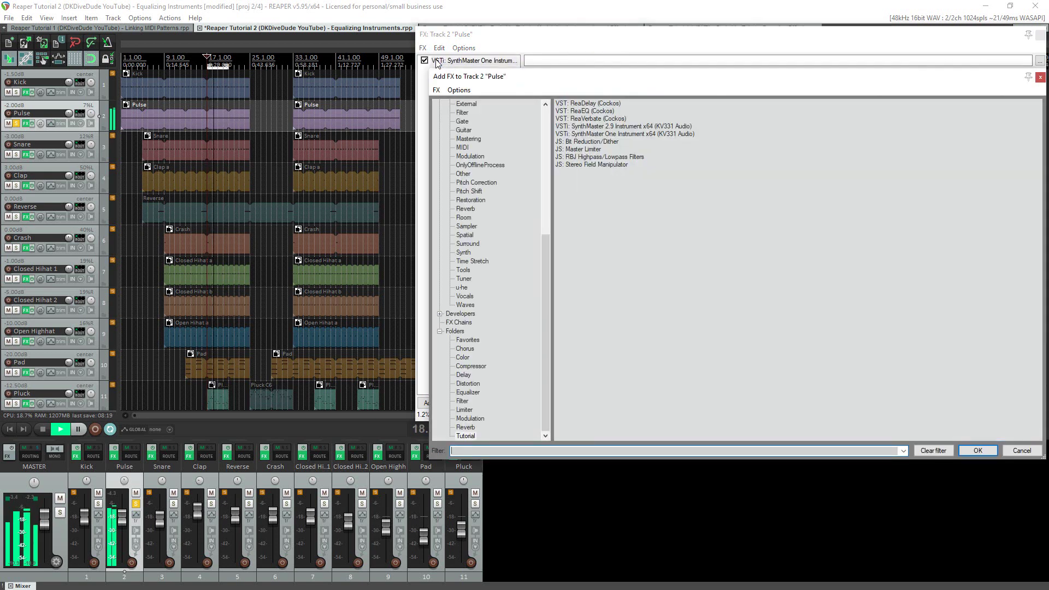
{"action": "double_click", "coordinate": [589, 111]}
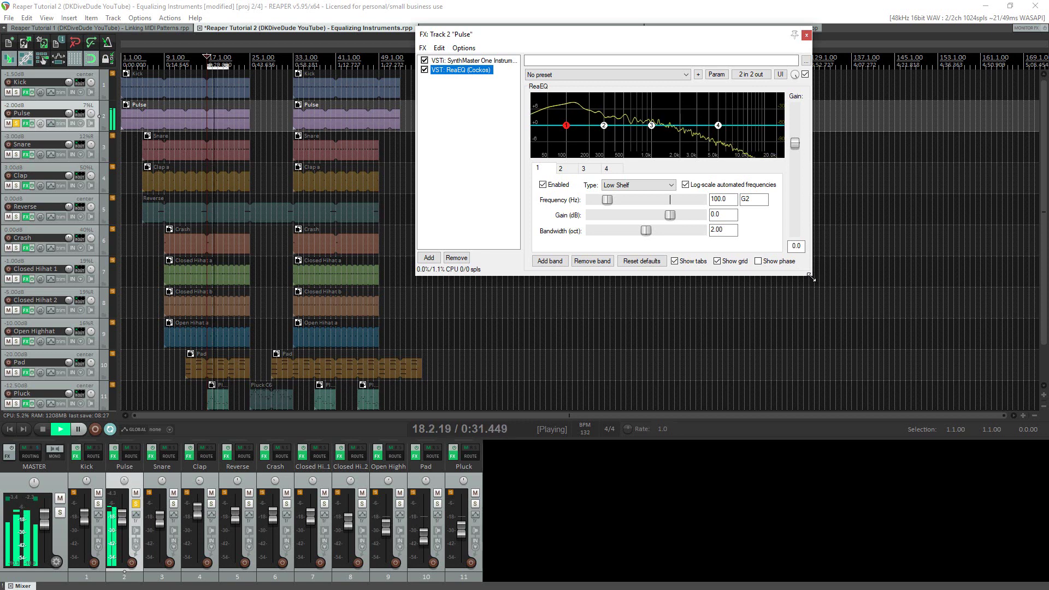
{"action": "left_click_drag", "start_coordinate": [811, 277], "coordinate": [1044, 432]}
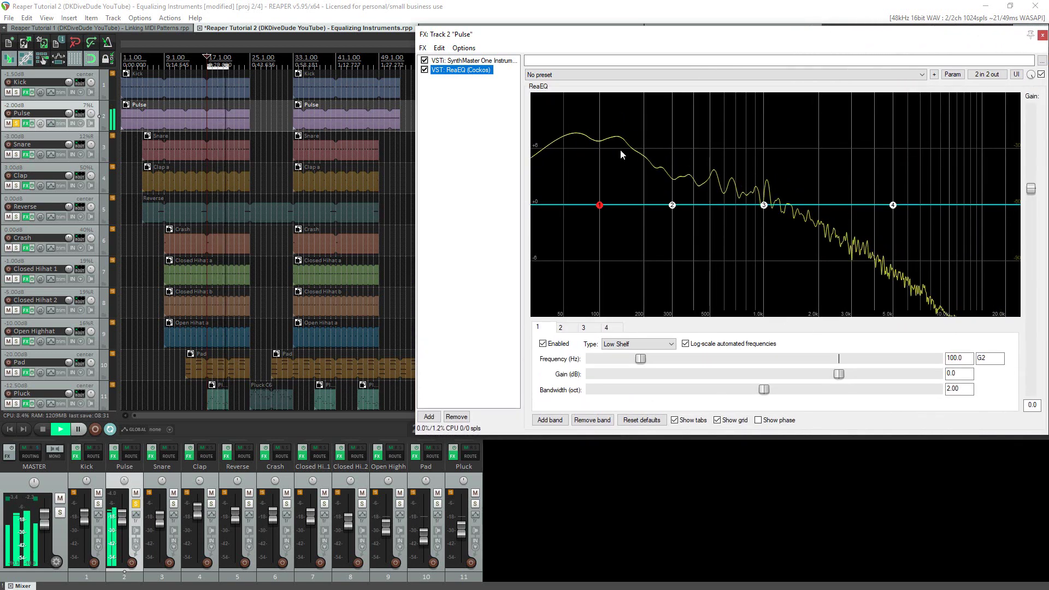
Set the Pulse's EQ band 1 low shelf to 120.0 Hz with -inf gain, keeping the band enabled
{"action": "double_click", "coordinate": [600, 207]}
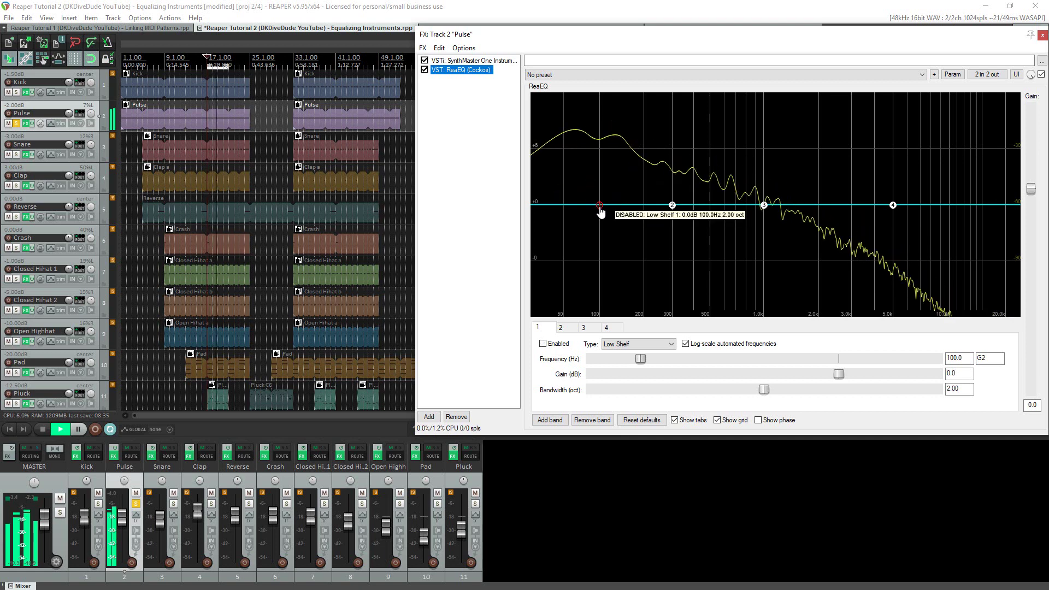
{"action": "double_click", "coordinate": [600, 208]}
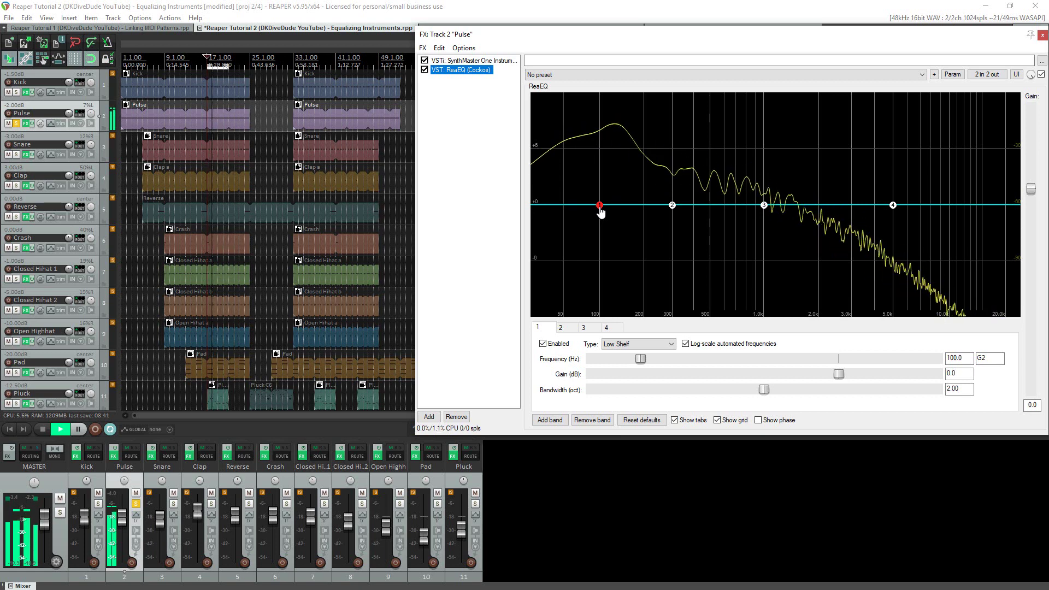
{"action": "left_click_drag", "start_coordinate": [599, 212], "coordinate": [622, 357]}
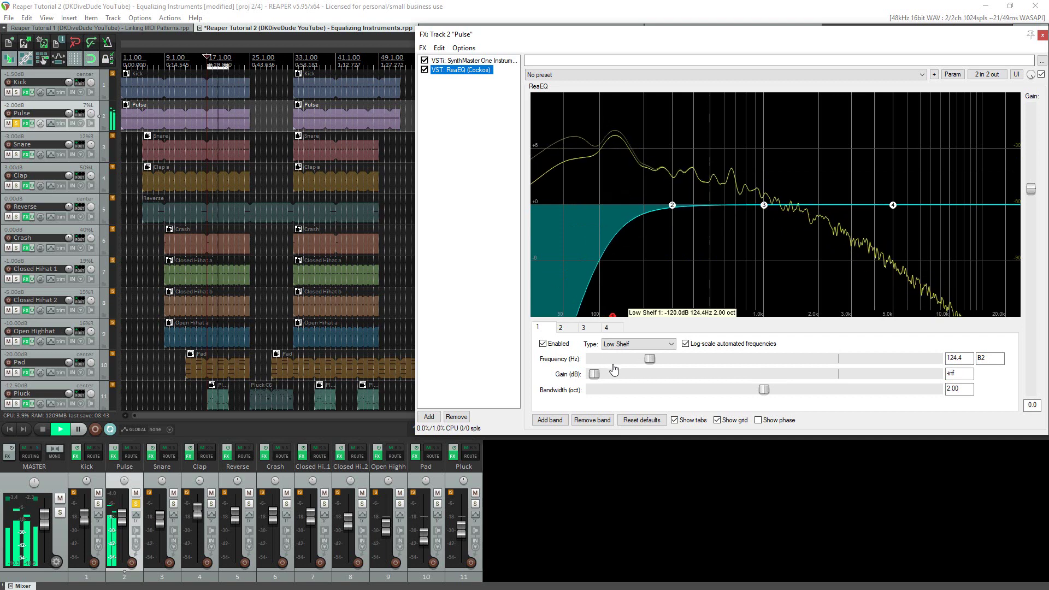
{"action": "right_click", "coordinate": [622, 360]}
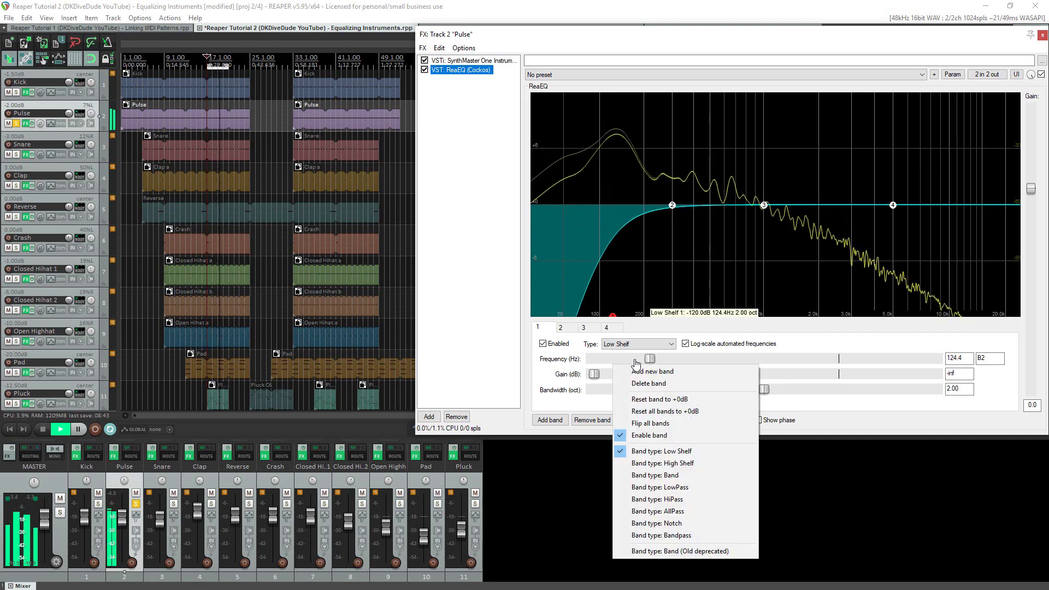
{"action": "left_click", "coordinate": [632, 326]}
{"action": "left_click_drag", "start_coordinate": [615, 320], "coordinate": [610, 321]}
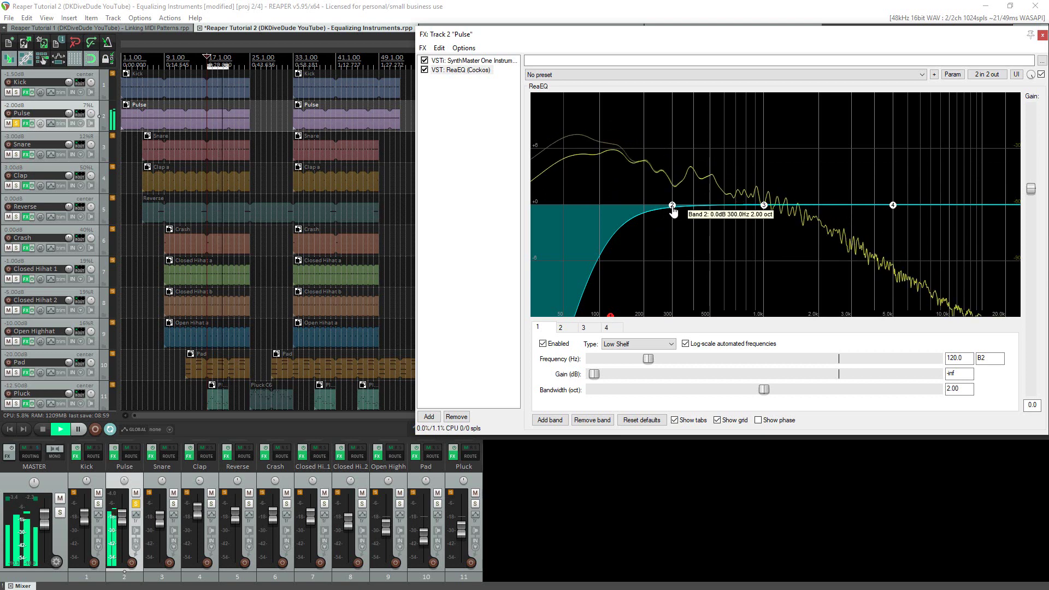
Set the Pulse's EQ band 2 to 198.6 Hz, 6.0 dB, bandwidth 0.96, and close the effects window
{"action": "left_click_drag", "start_coordinate": [645, 212], "coordinate": [643, 182]}
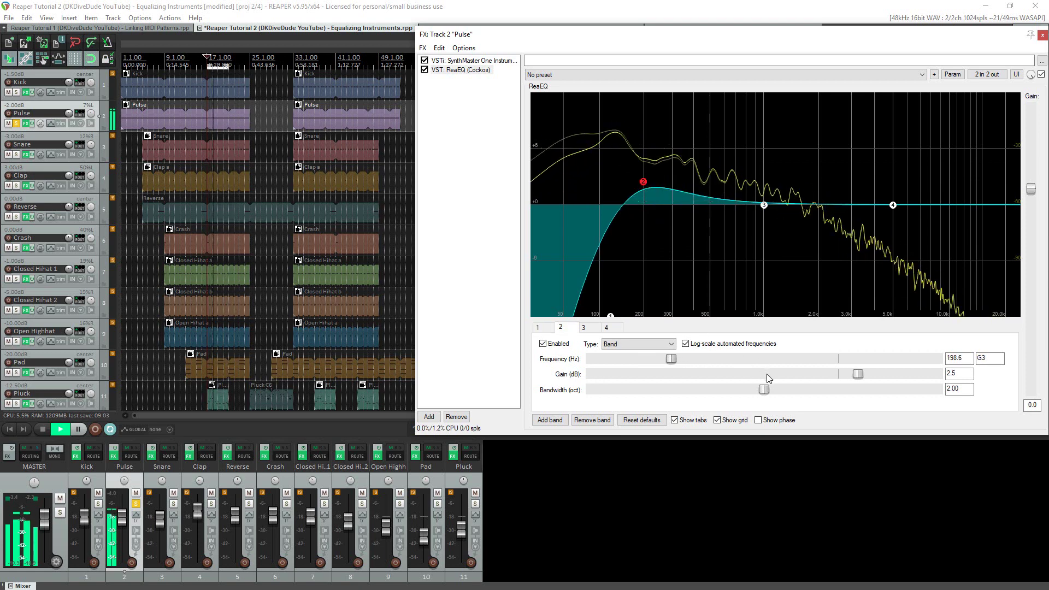
{"action": "left_click_drag", "start_coordinate": [765, 390], "coordinate": [675, 395]}
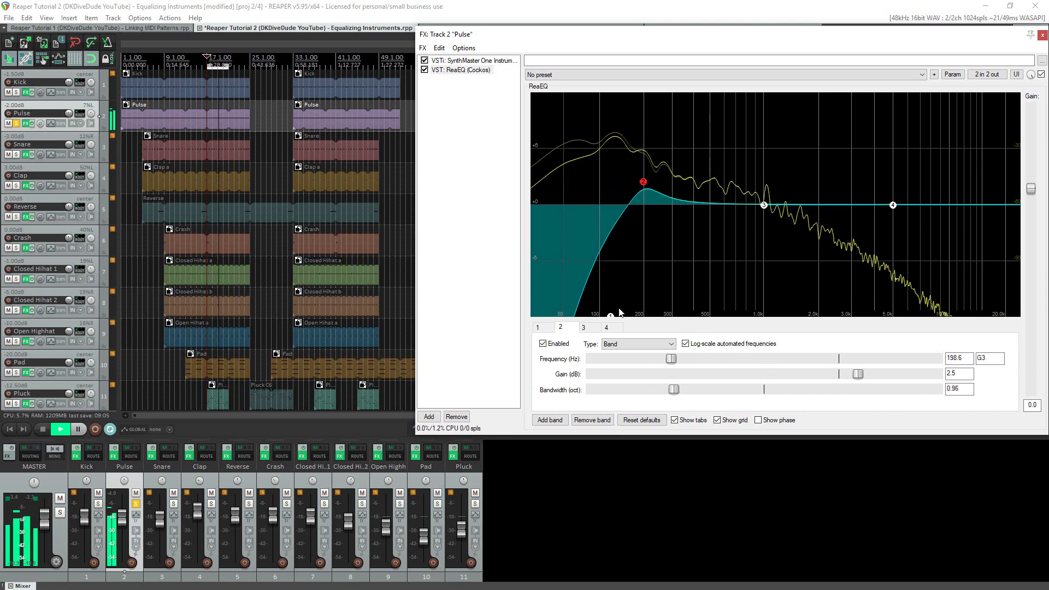
{"action": "left_click_drag", "start_coordinate": [642, 196], "coordinate": [642, 153]}
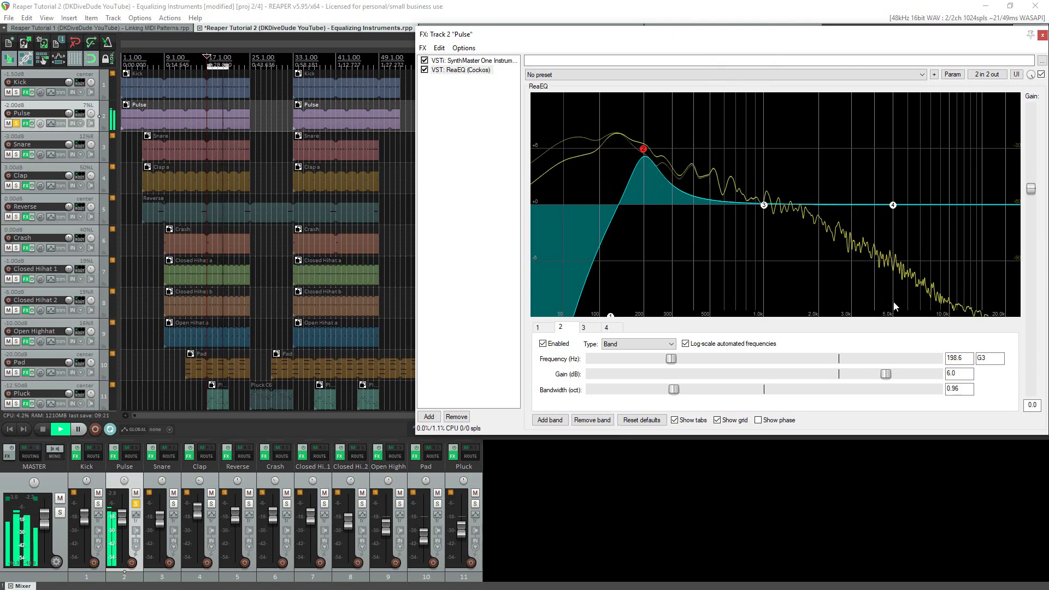
{"action": "left_click", "coordinate": [1041, 36]}
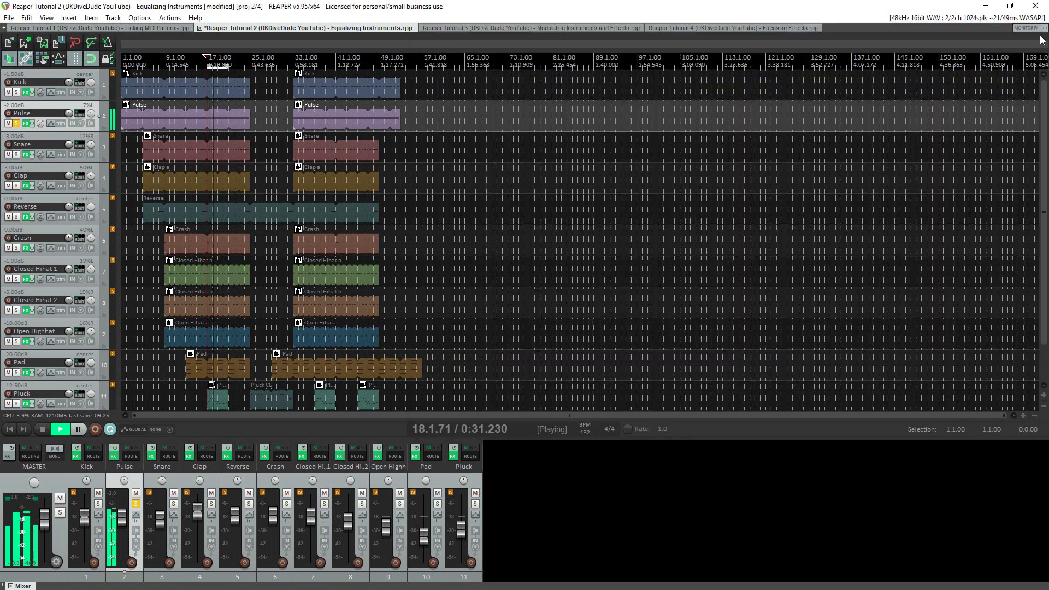
Solo the Snare track instead of the Pulse, add ReaEQ to its effects chain and enlarge the effects window
{"action": "left_click", "coordinate": [17, 155]}
{"action": "left_click", "coordinate": [17, 124]}
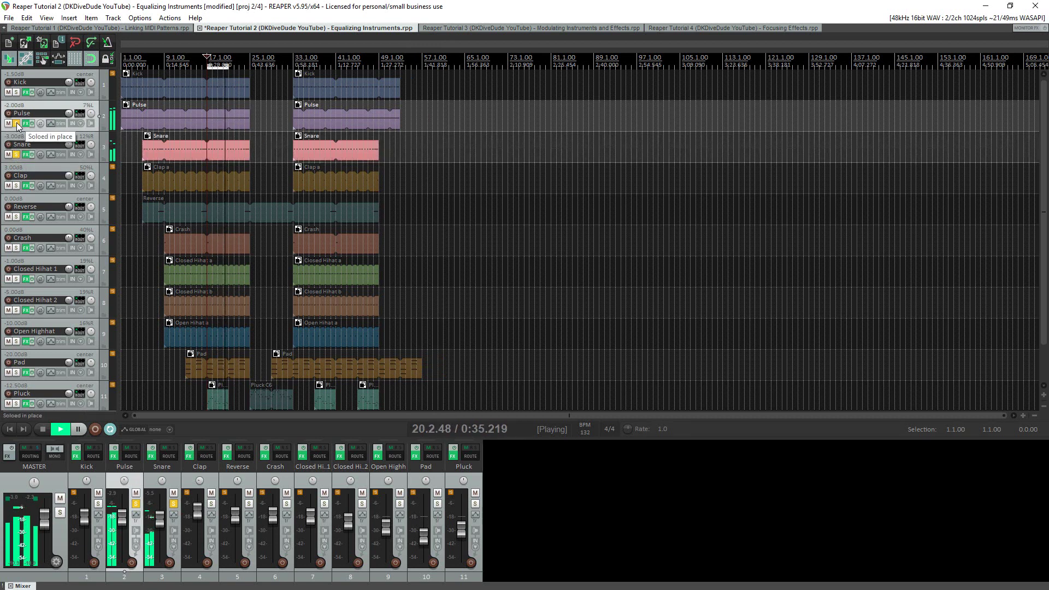
{"action": "left_click", "coordinate": [27, 154]}
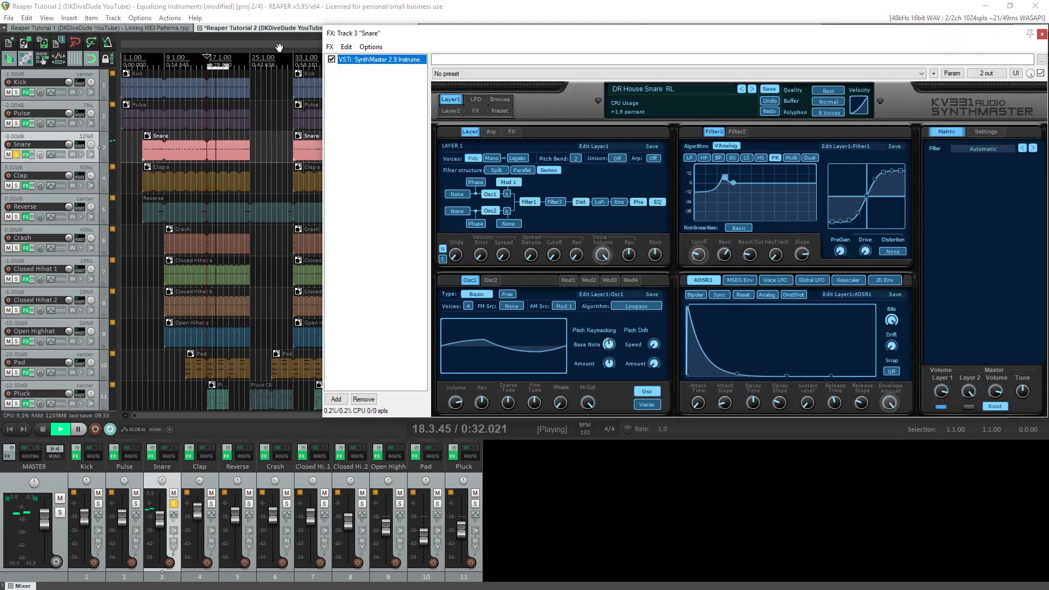
{"action": "left_click", "coordinate": [331, 48]}
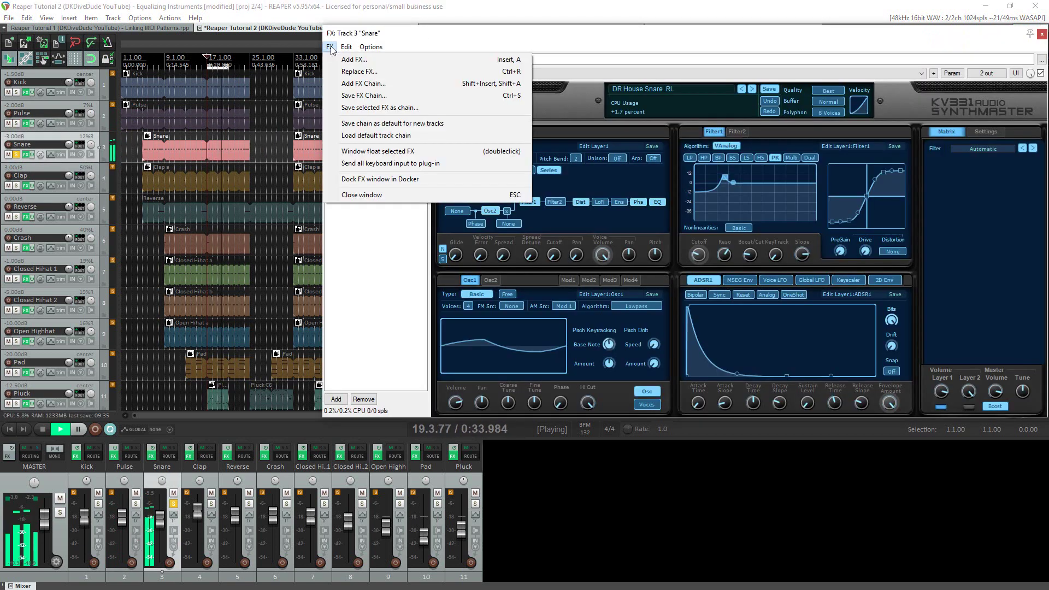
{"action": "left_click", "coordinate": [344, 59]}
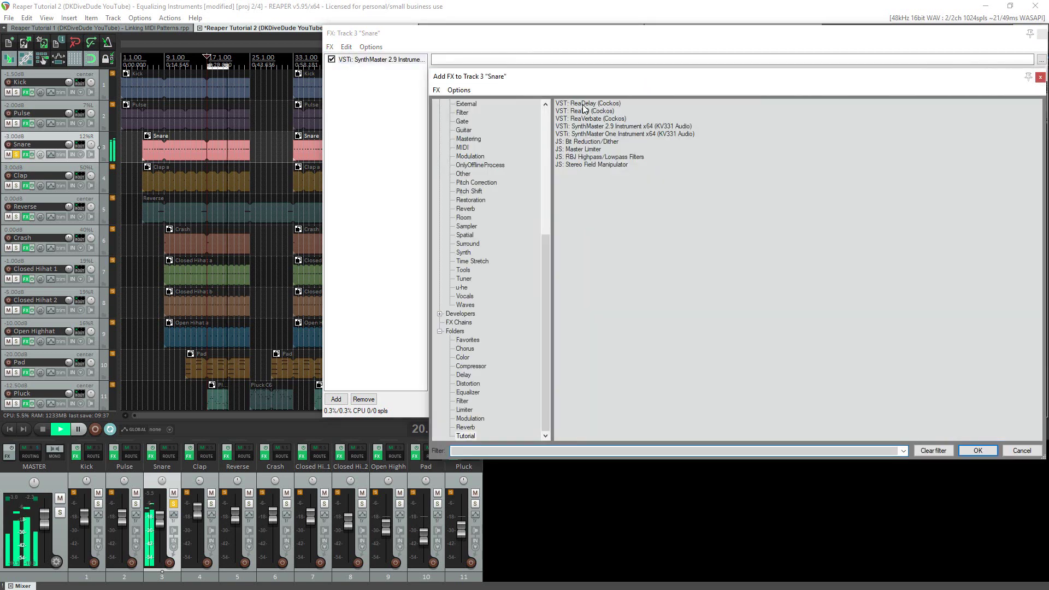
{"action": "double_click", "coordinate": [587, 111]}
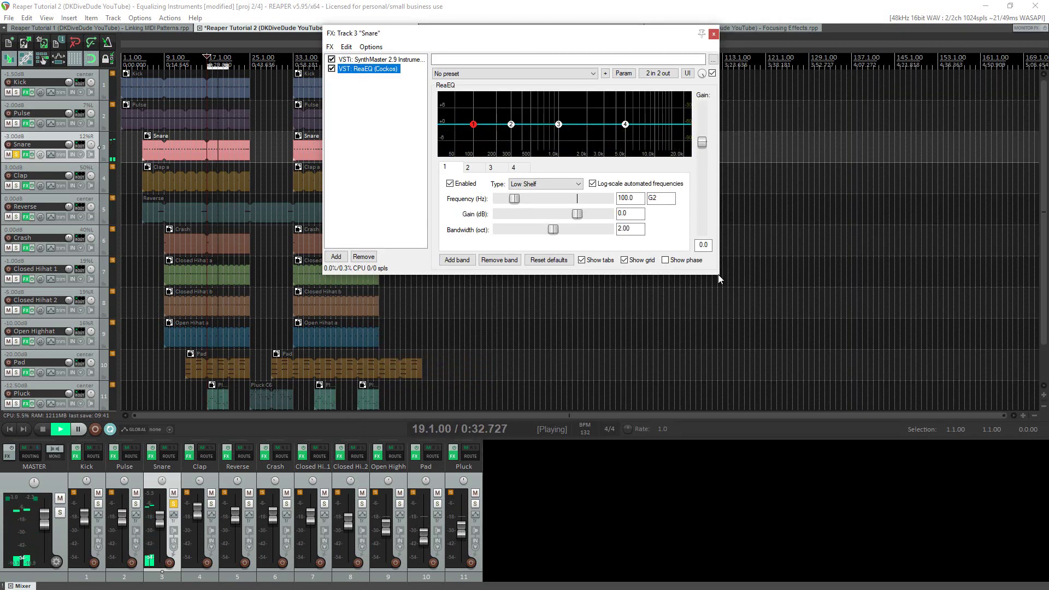
{"action": "left_click_drag", "start_coordinate": [717, 274], "coordinate": [1041, 435]}
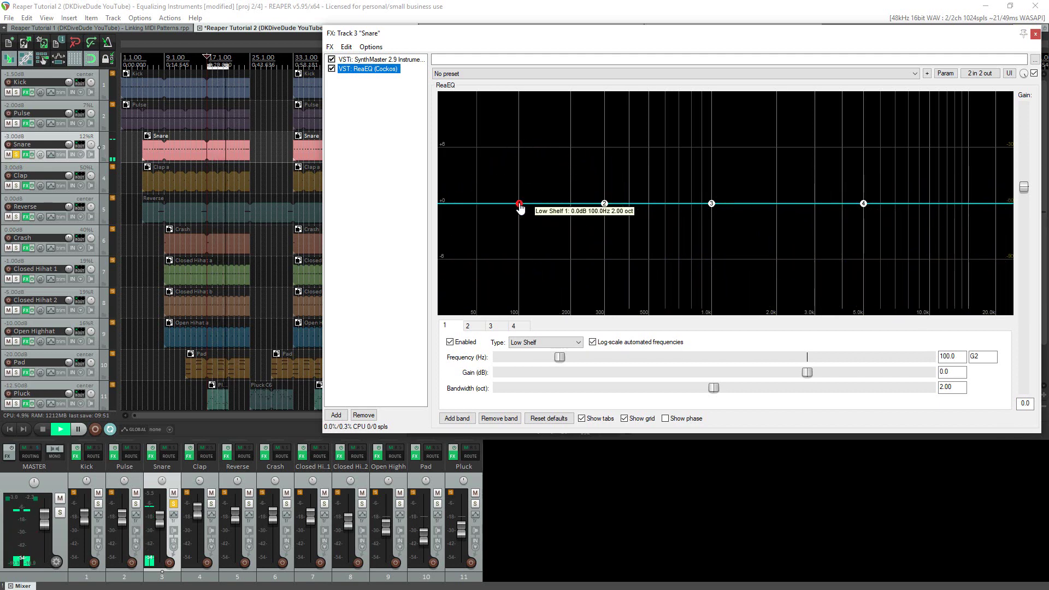
Set the Snare's EQ band 1 low shelf to 201.7 Hz, -inf, and its band 2 to 300.0 Hz, 6.1 dB, bandwidth 0.85
{"action": "left_click_drag", "start_coordinate": [519, 204], "coordinate": [572, 374]}
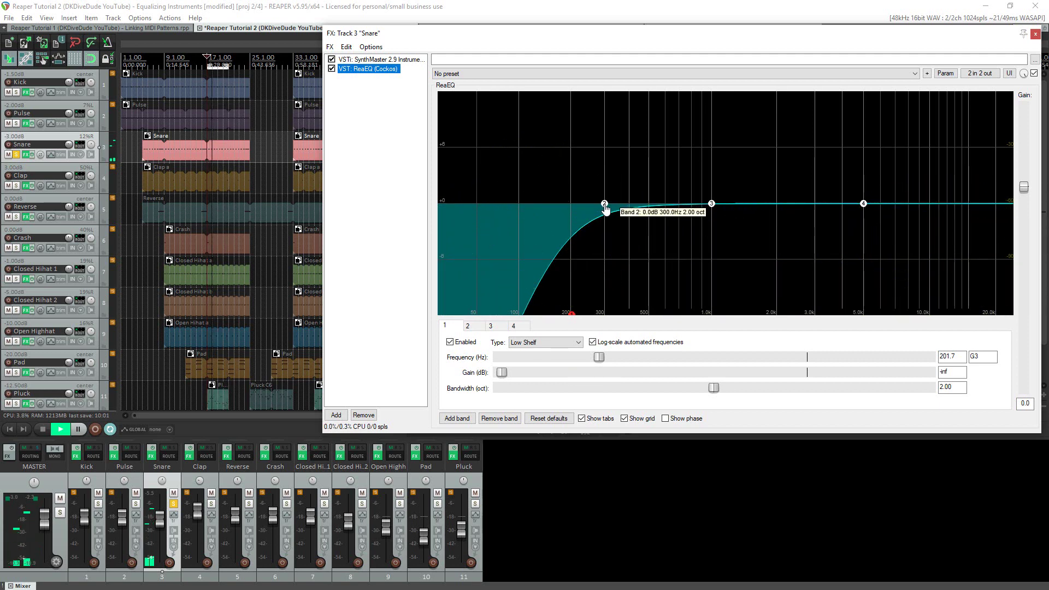
{"action": "left_click_drag", "start_coordinate": [608, 209], "coordinate": [604, 151]}
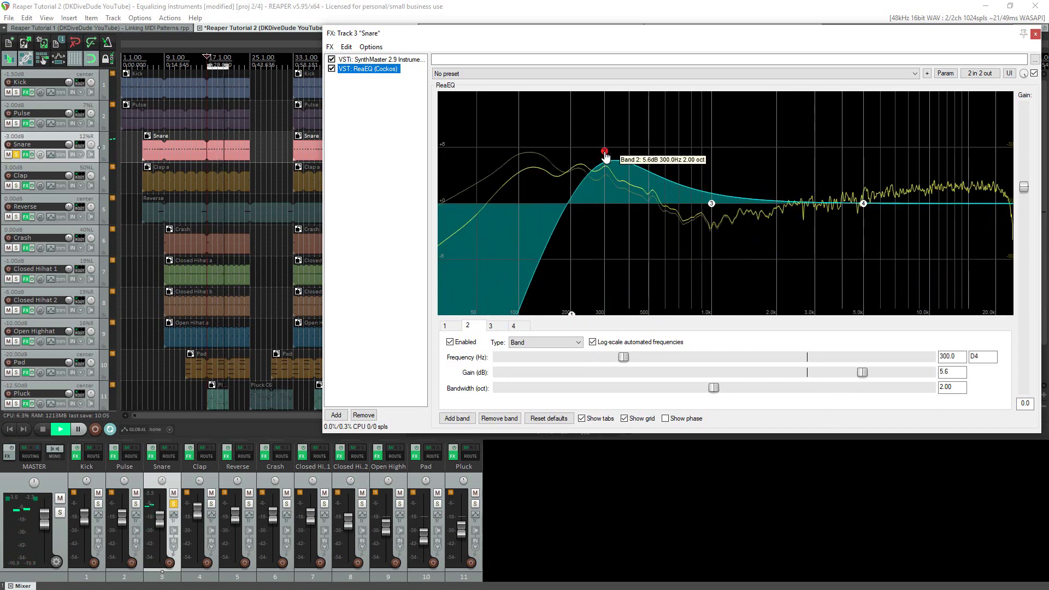
{"action": "left_click_drag", "start_coordinate": [716, 389], "coordinate": [592, 389]}
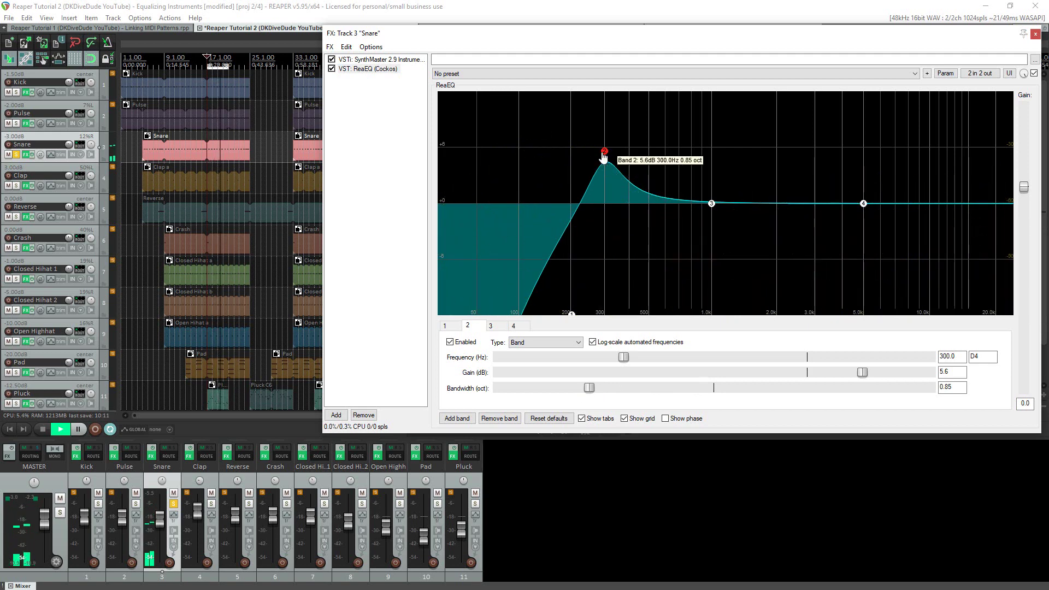
{"action": "left_click_drag", "start_coordinate": [603, 157], "coordinate": [603, 153]}
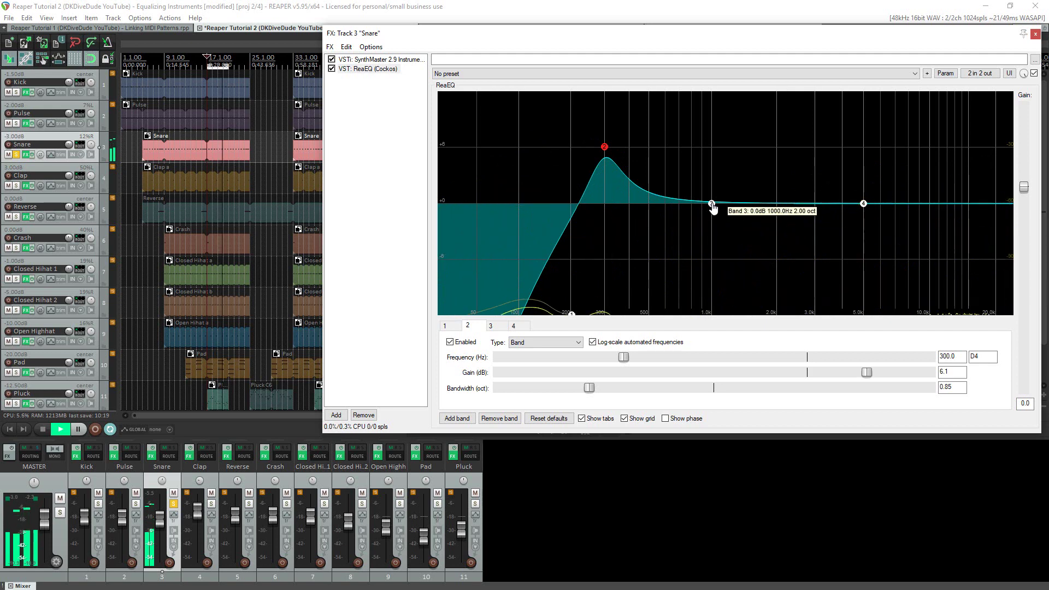
Set the Snare's EQ band 3 to 403.2 Hz, -4.7 dB, bandwidth 0.95
{"action": "left_click", "coordinate": [710, 204]}
{"action": "left_click_drag", "start_coordinate": [692, 211], "coordinate": [631, 229]}
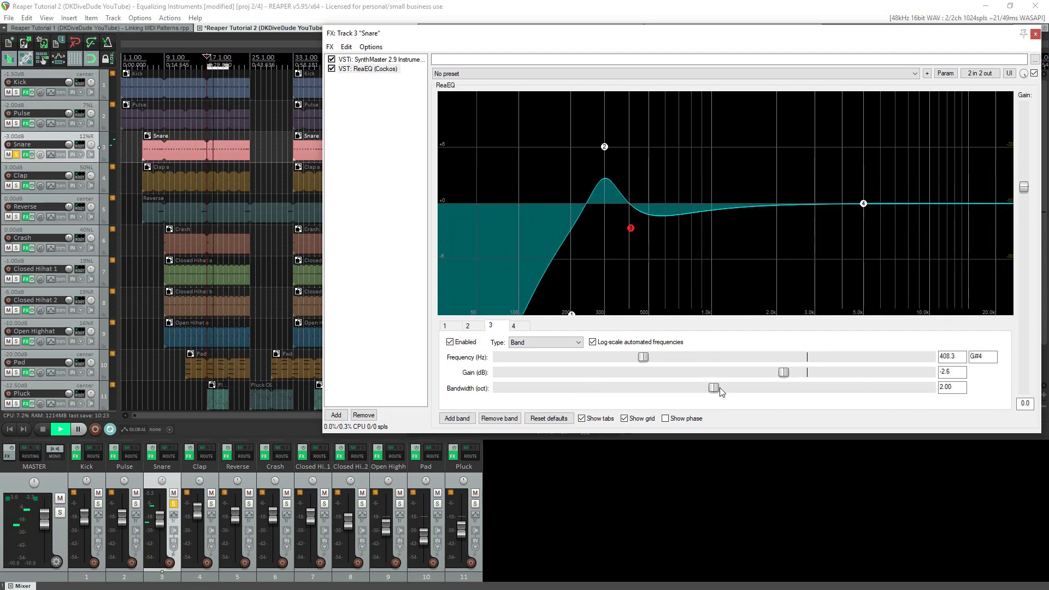
{"action": "left_click_drag", "start_coordinate": [714, 393], "coordinate": [600, 403]}
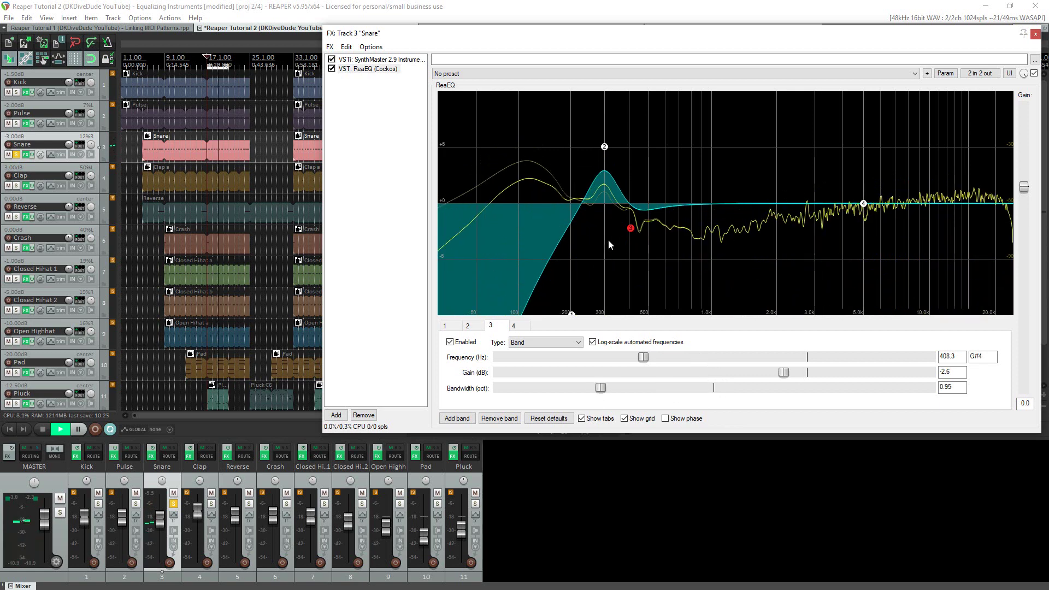
{"action": "left_click_drag", "start_coordinate": [631, 229], "coordinate": [630, 250]}
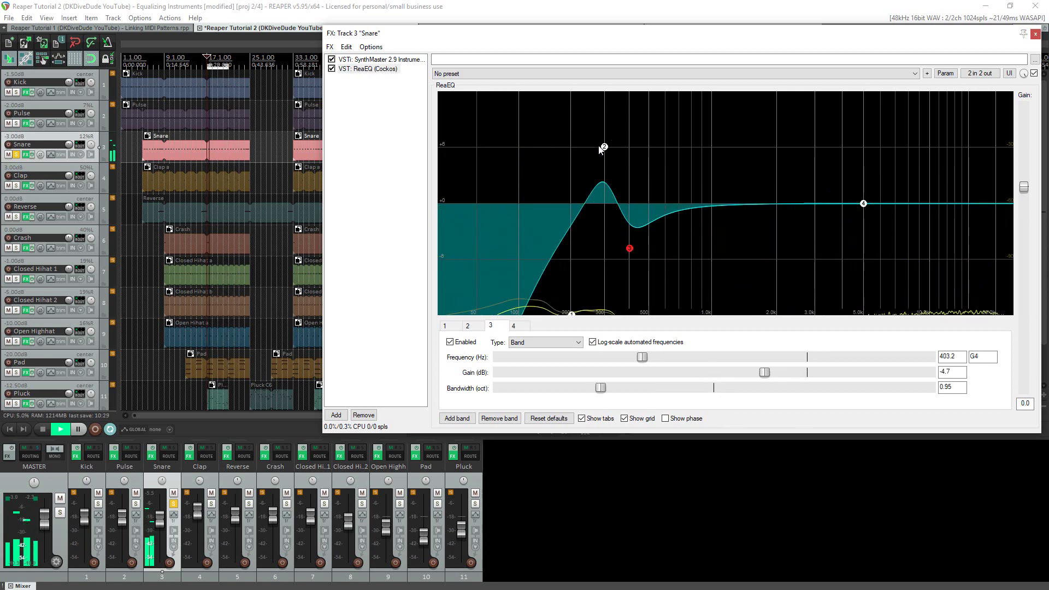
Raise the Snare's EQ band 2 to 307.8 Hz, 9.7 dB, then close the effects window and unsolo the track
{"action": "left_click_drag", "start_coordinate": [600, 147], "coordinate": [606, 117]}
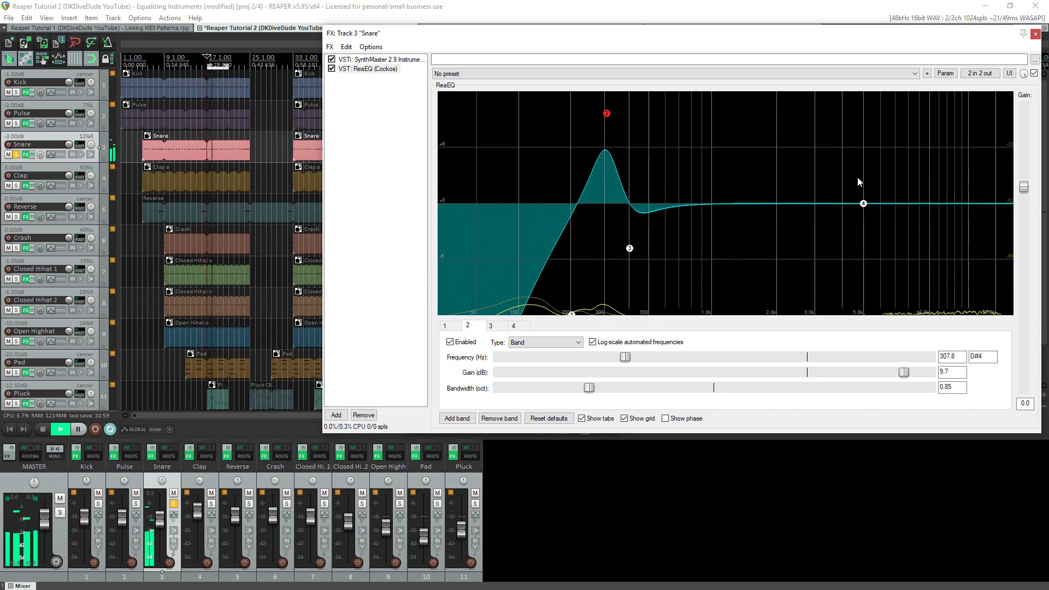
{"action": "left_click", "coordinate": [1035, 36]}
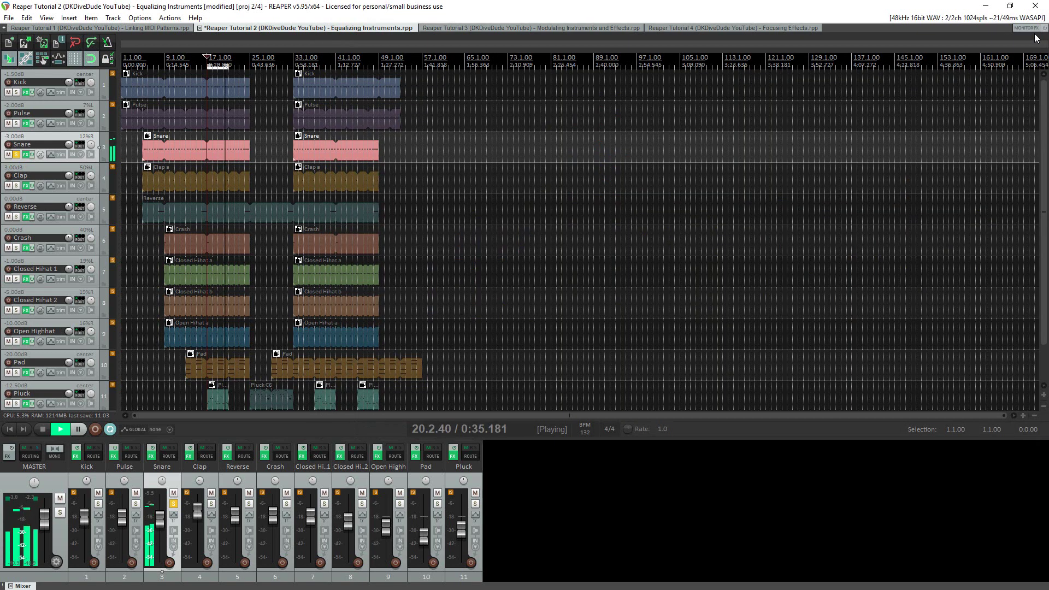
{"action": "left_click", "coordinate": [17, 155]}
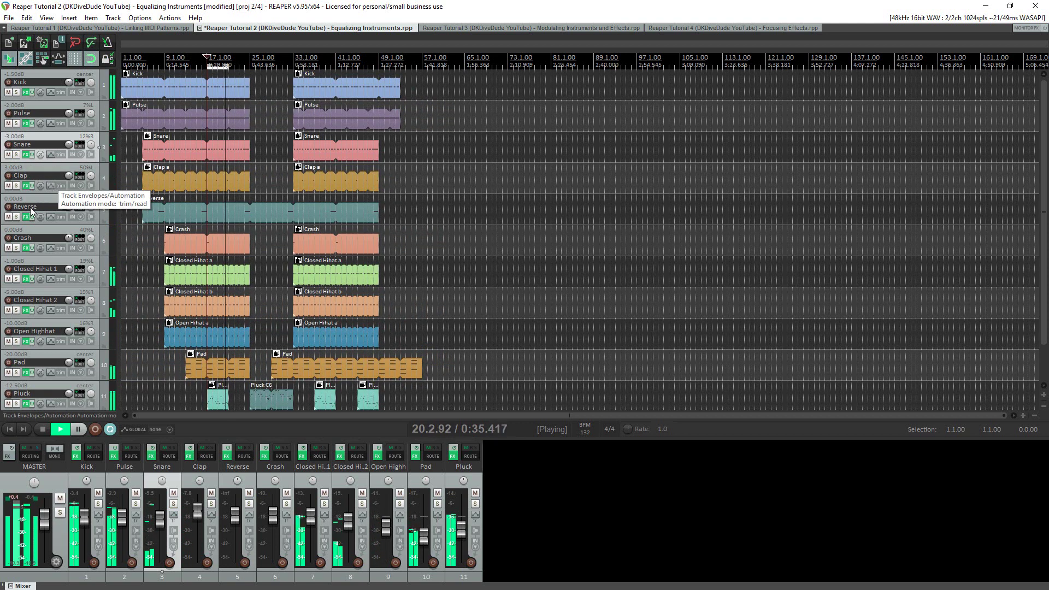
{"action": "left_click", "coordinate": [27, 247]}
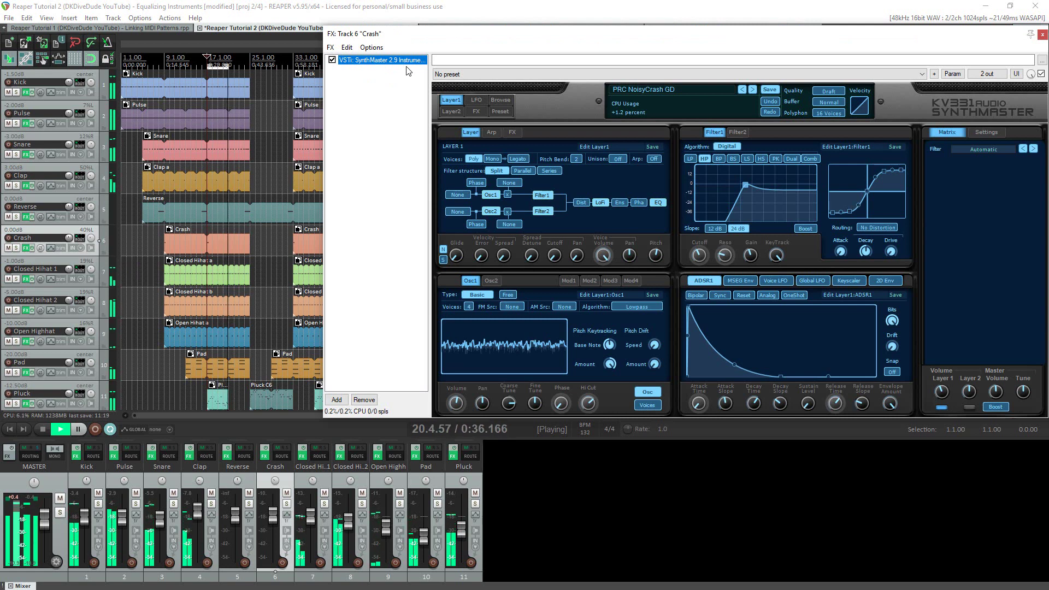
{"action": "left_click", "coordinate": [331, 48]}
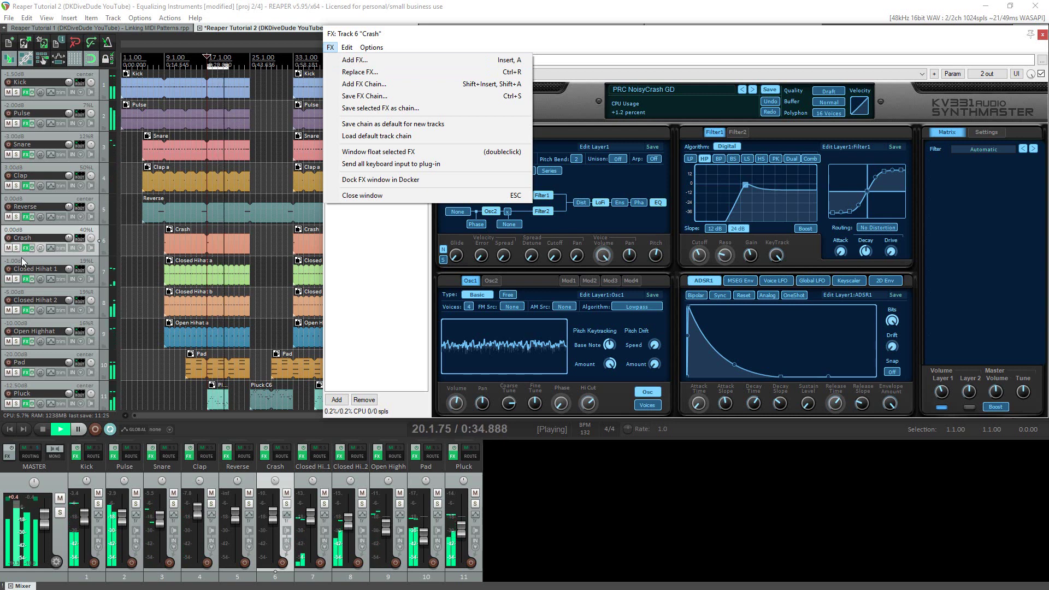
{"action": "left_click", "coordinate": [1042, 35]}
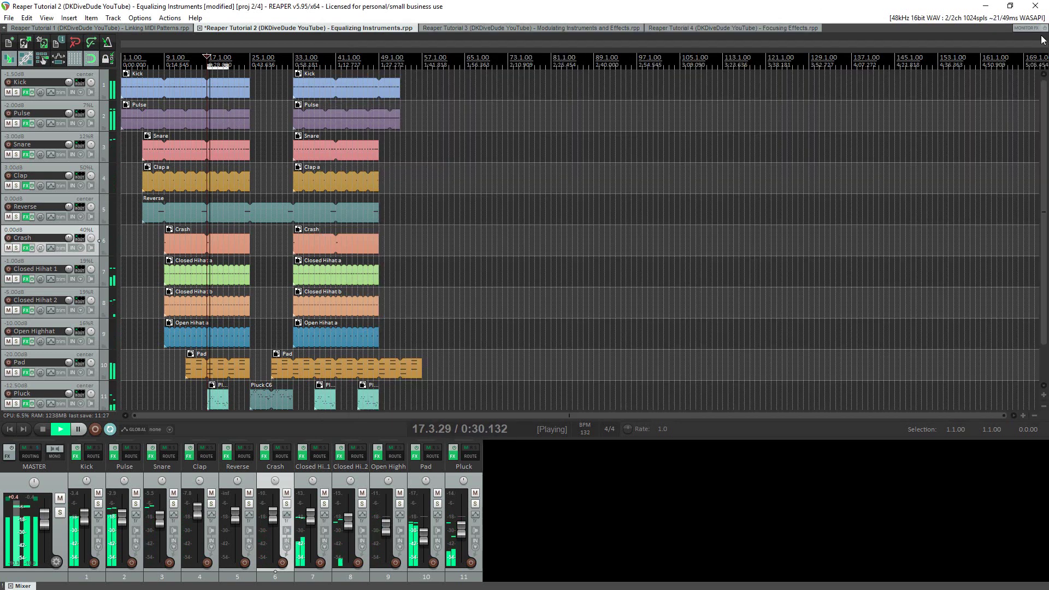
Solo the Closed Hihat 1 track, add ReaEQ to its effects chain and enlarge the effects window
{"action": "left_click", "coordinate": [16, 279]}
{"action": "left_click", "coordinate": [26, 279]}
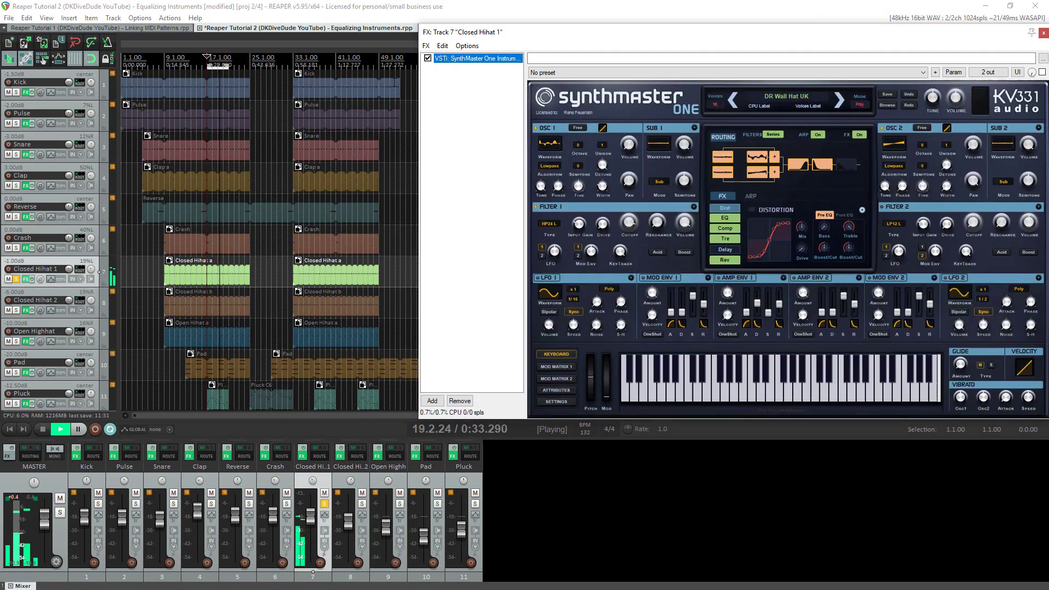
{"action": "left_click", "coordinate": [426, 45]}
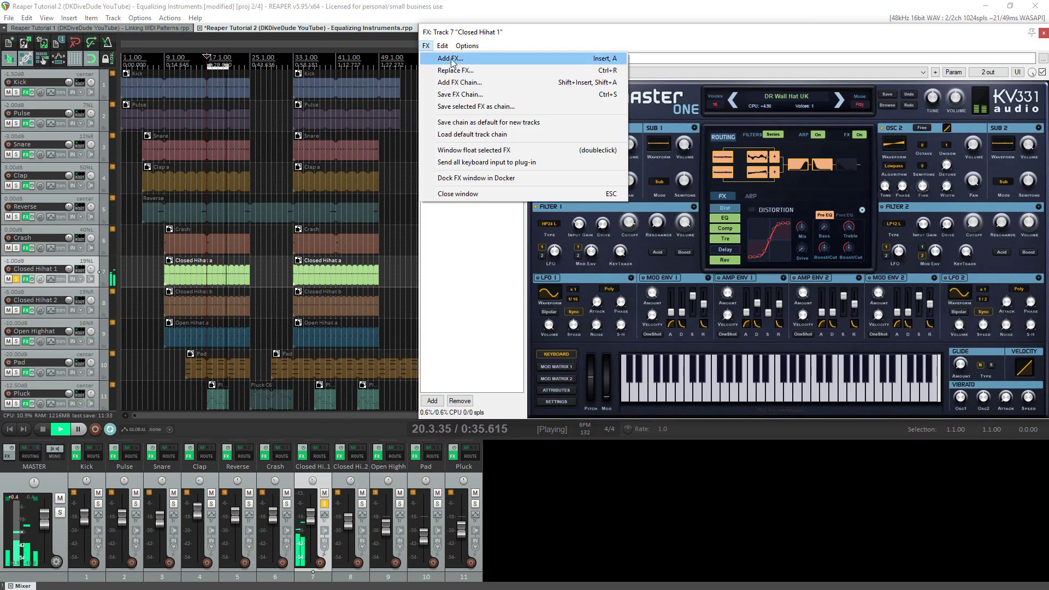
{"action": "left_click", "coordinate": [448, 65]}
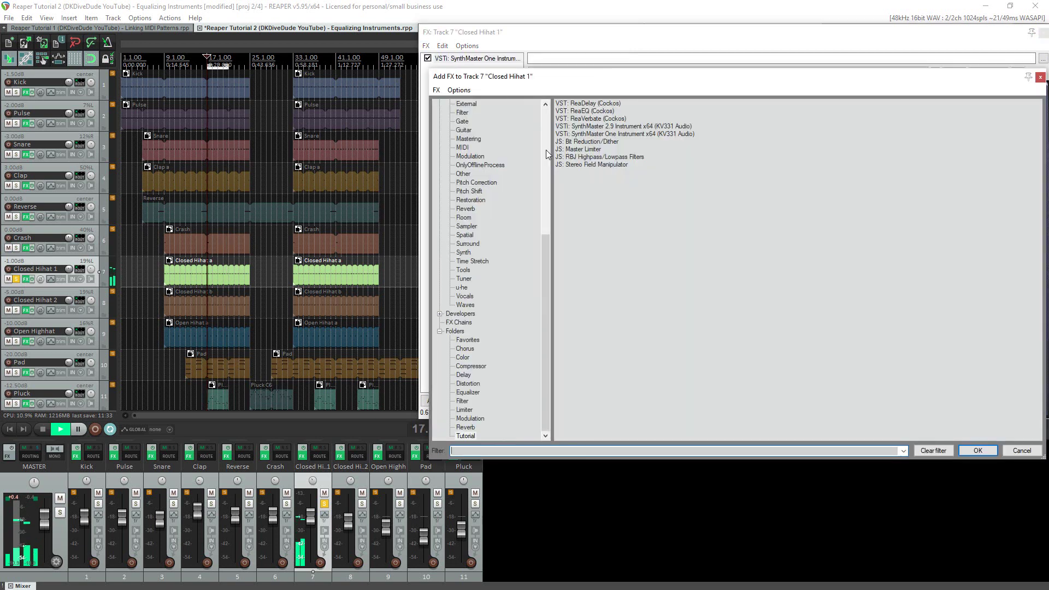
{"action": "double_click", "coordinate": [593, 111]}
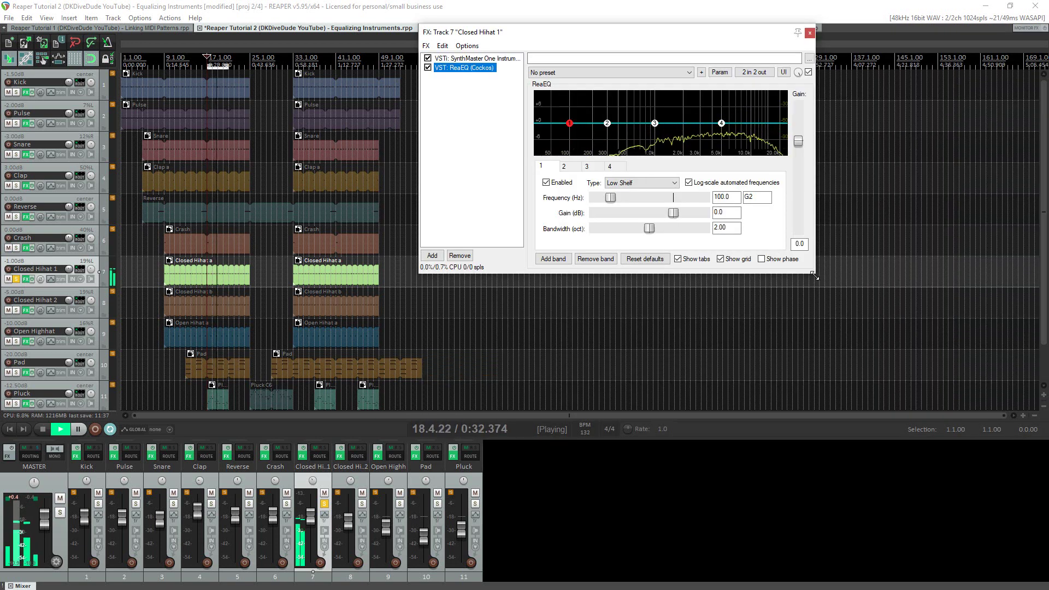
{"action": "left_click_drag", "start_coordinate": [814, 275], "coordinate": [1044, 432]}
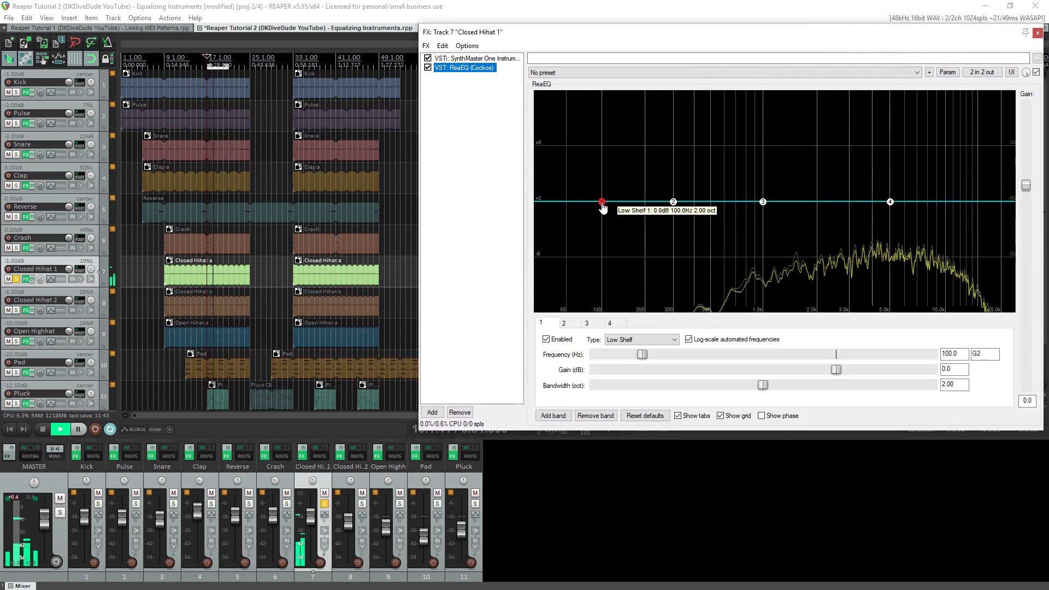
Set the Closed Hihat 1's EQ band 1 low shelf to 509.5 Hz with -inf gain
{"action": "left_click_drag", "start_coordinate": [601, 202], "coordinate": [710, 356]}
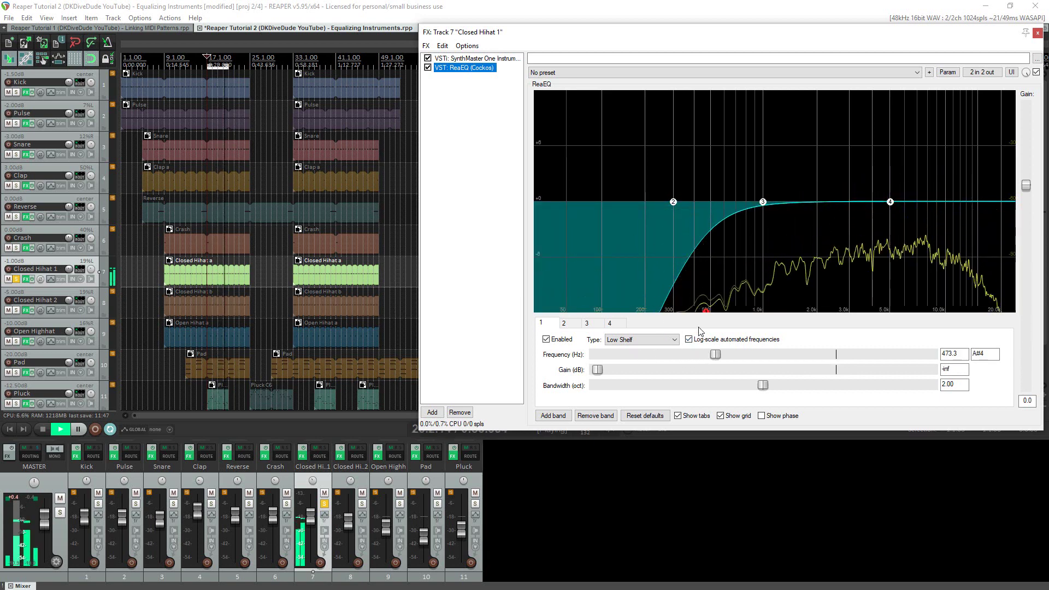
{"action": "left_click_drag", "start_coordinate": [706, 310], "coordinate": [710, 312]}
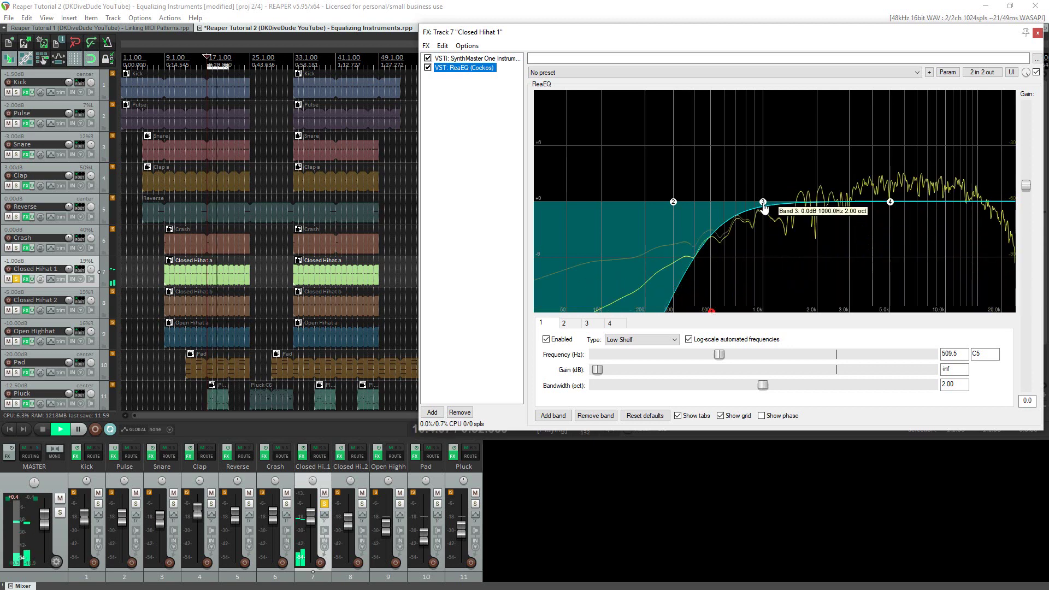
Set the Closed Hihat 1's EQ band 3 to 7949.5 Hz, 6.3 dB, bandwidth 1.07
{"action": "left_click_drag", "start_coordinate": [763, 202], "coordinate": [930, 145]}
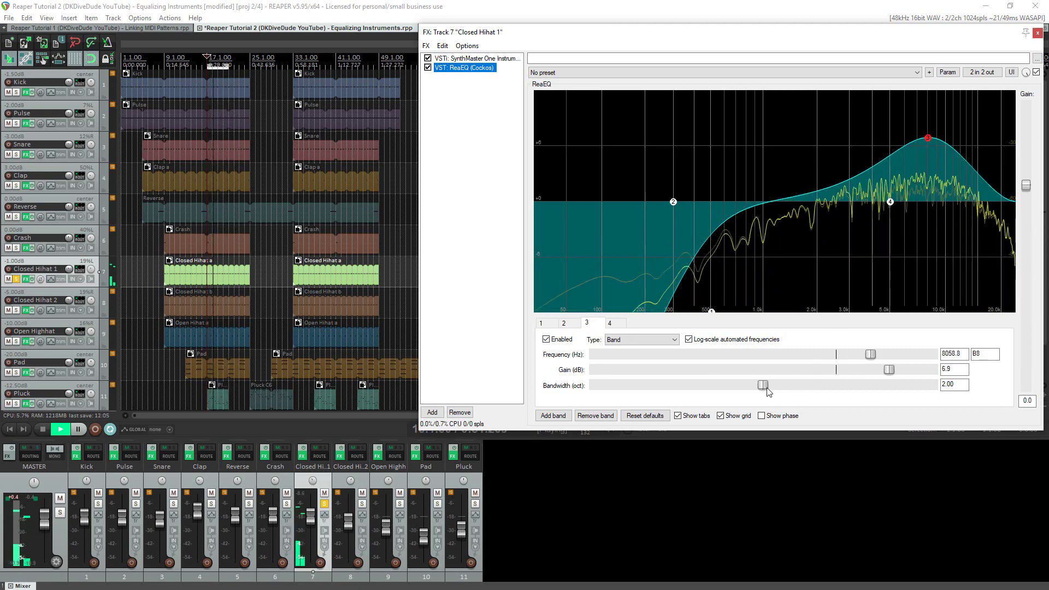
{"action": "left_click_drag", "start_coordinate": [763, 386], "coordinate": [686, 396]}
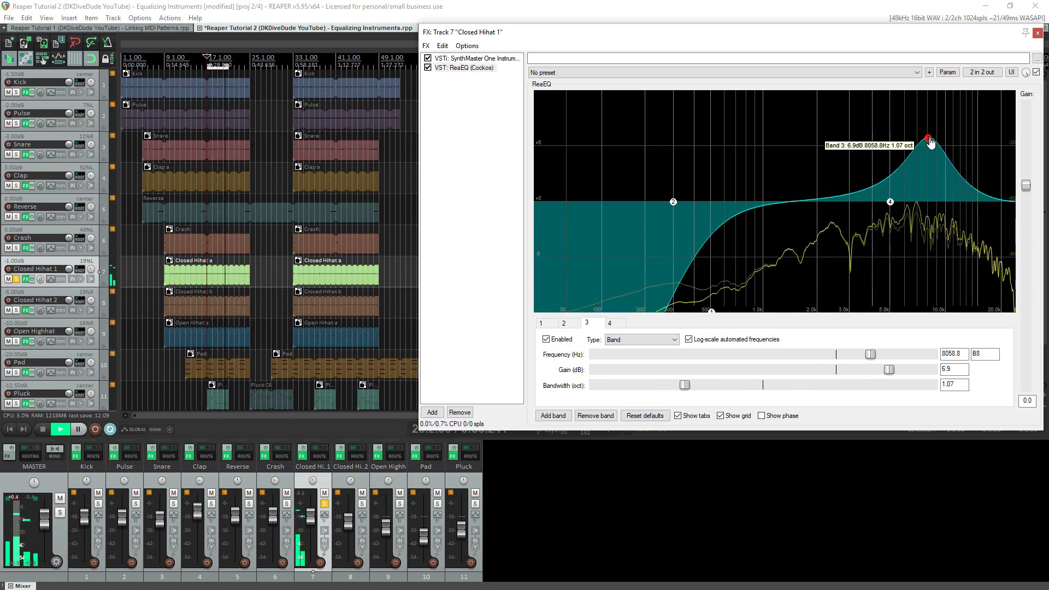
{"action": "left_click_drag", "start_coordinate": [931, 142], "coordinate": [931, 149]}
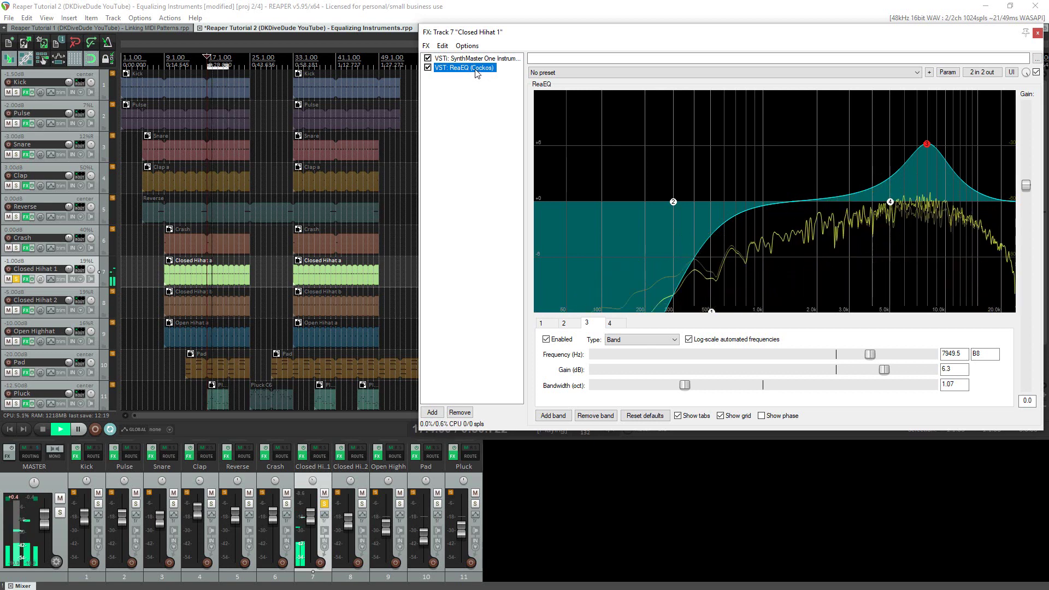
Copy the ReaEQ effect from the Closed Hihat 1's effects chain and close the effects window
{"action": "double_click", "coordinate": [475, 69]}
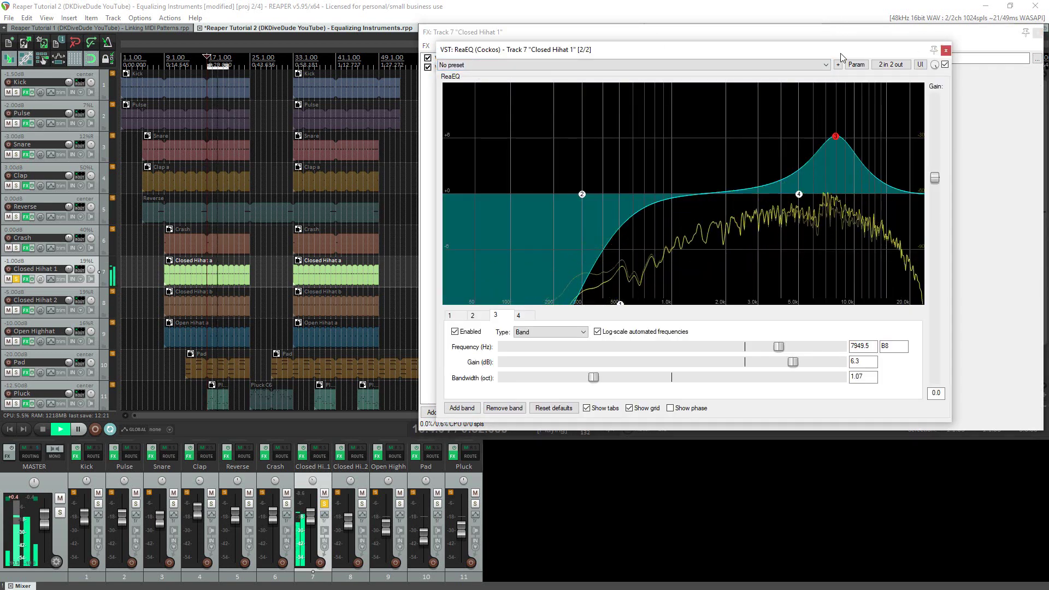
{"action": "key", "text": "Escape"}
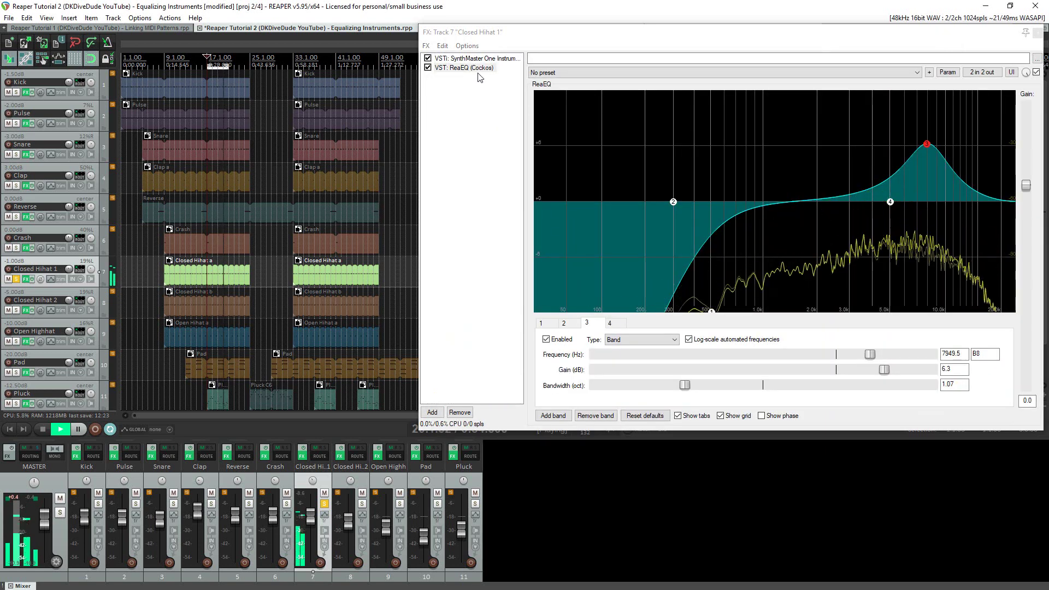
{"action": "right_click", "coordinate": [466, 68]}
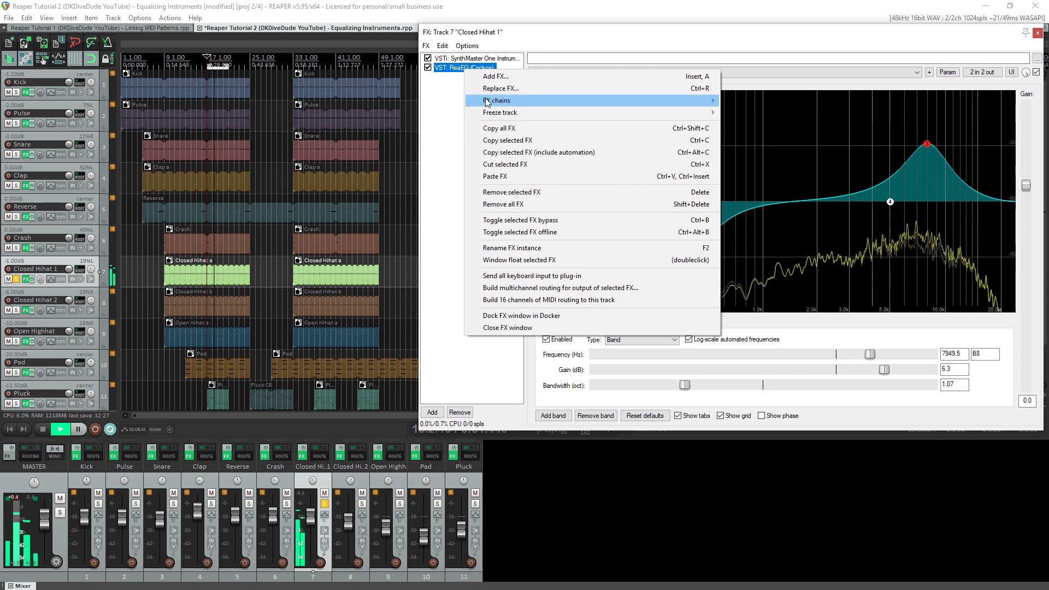
{"action": "left_click", "coordinate": [513, 144]}
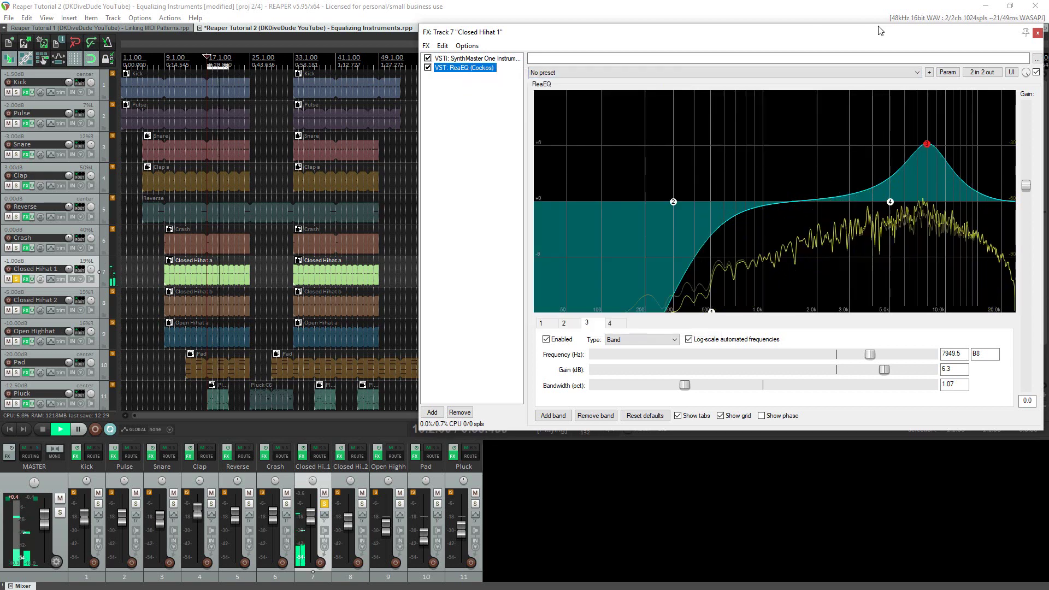
{"action": "left_click", "coordinate": [1038, 32]}
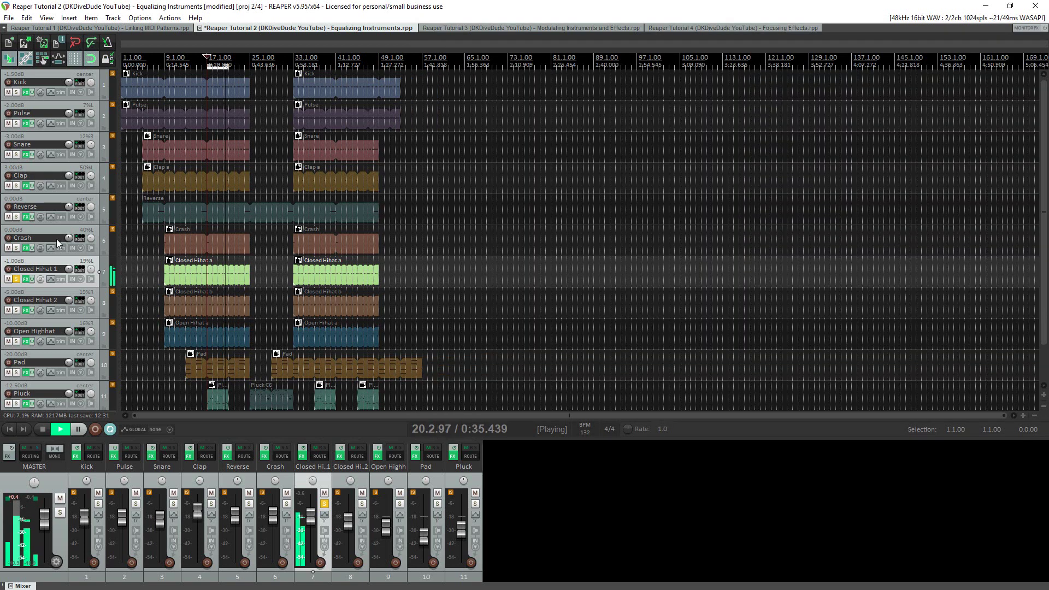
Switch the solo from Closed Hihat 1 to Crash and paste the copied ReaEQ into the Crash's effects chain, then close its window
{"action": "left_click", "coordinate": [16, 248]}
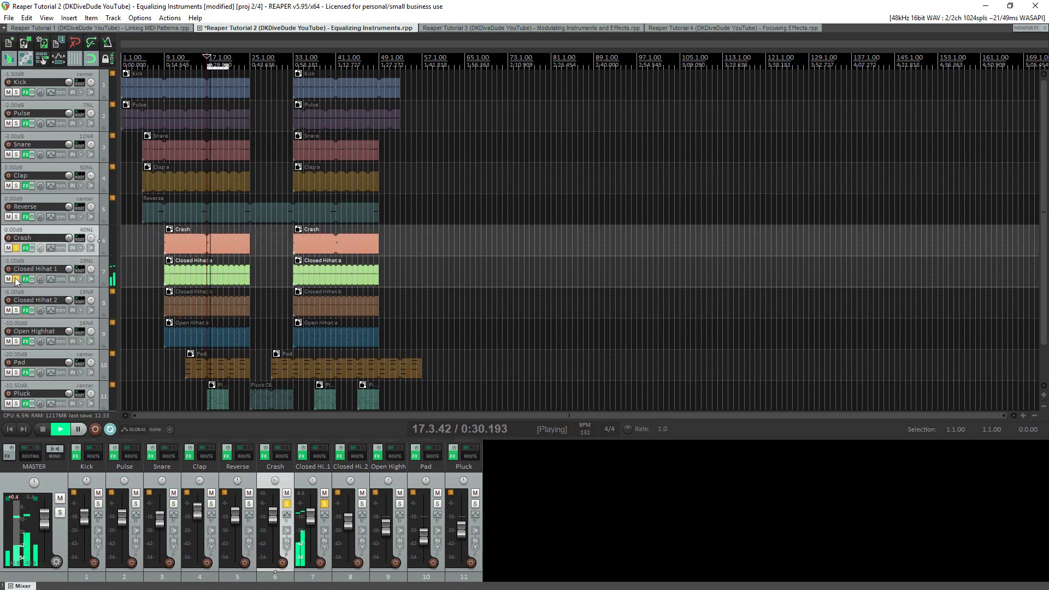
{"action": "left_click", "coordinate": [15, 279]}
{"action": "left_click", "coordinate": [26, 248]}
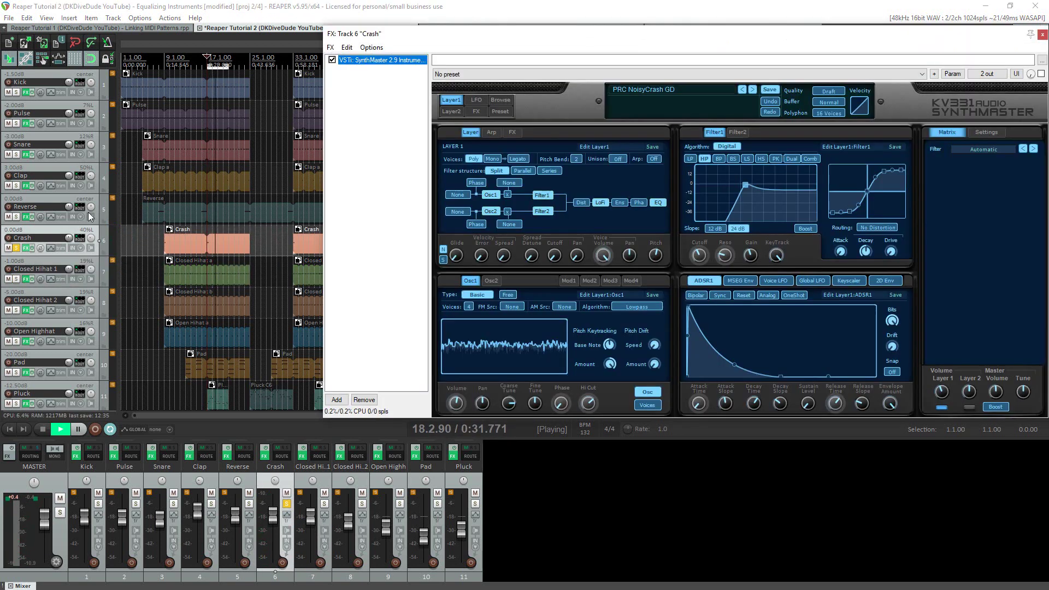
{"action": "right_click", "coordinate": [410, 131]}
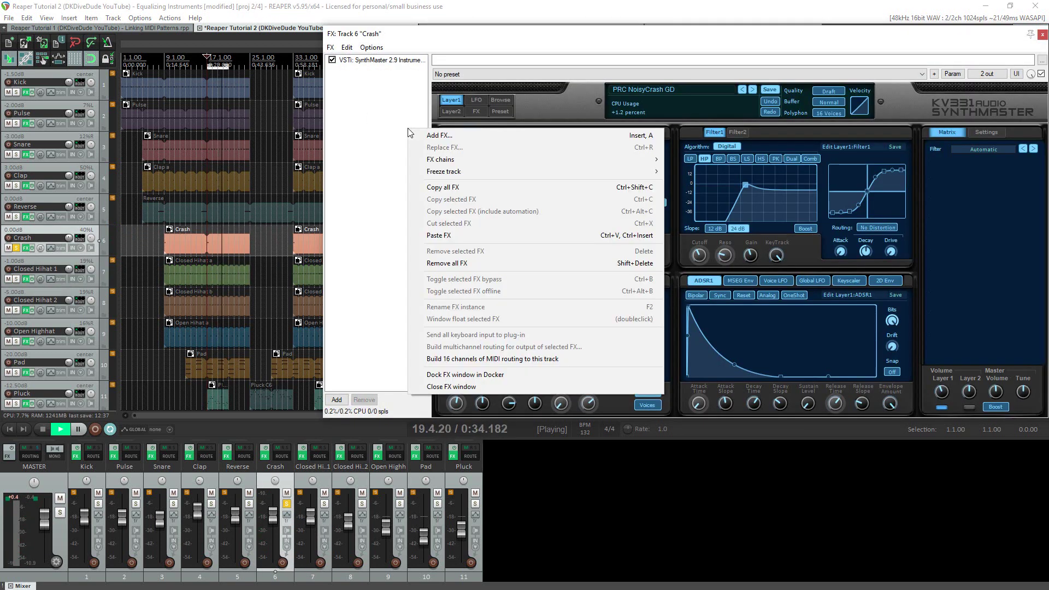
{"action": "left_click", "coordinate": [453, 237]}
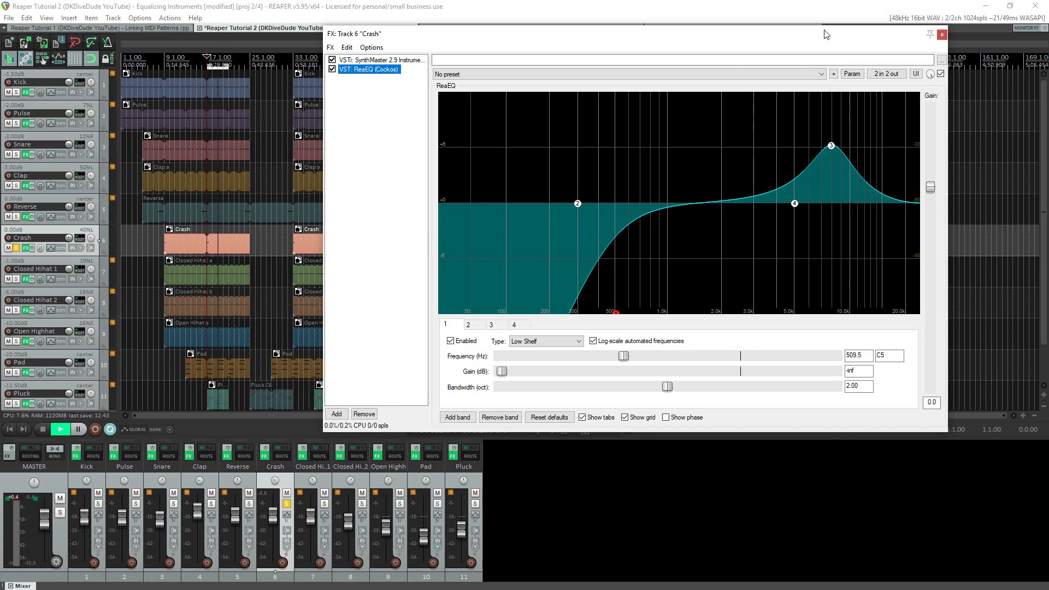
{"action": "left_click", "coordinate": [940, 35]}
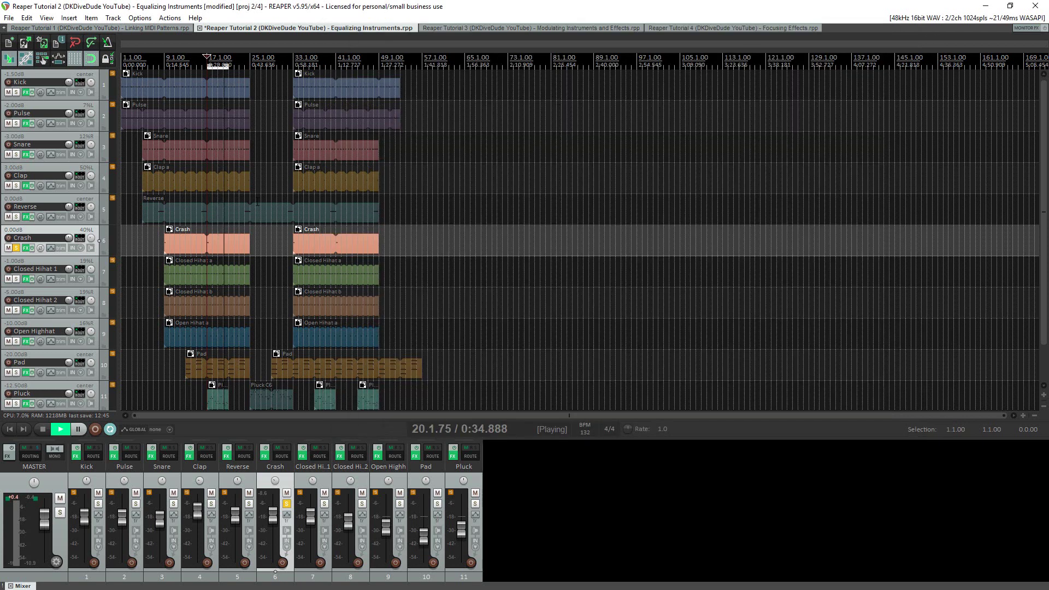
Paste the copied ReaEQ into the Closed Hihat 2's effects chain and close its effects window
{"action": "left_click", "coordinate": [27, 310]}
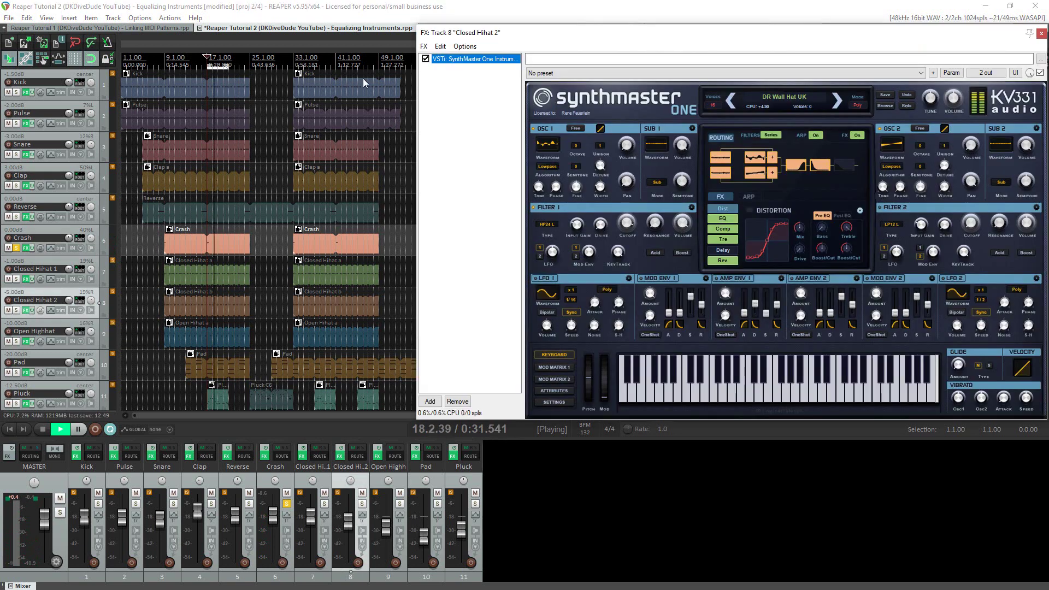
{"action": "key", "text": "ctrl+v"}
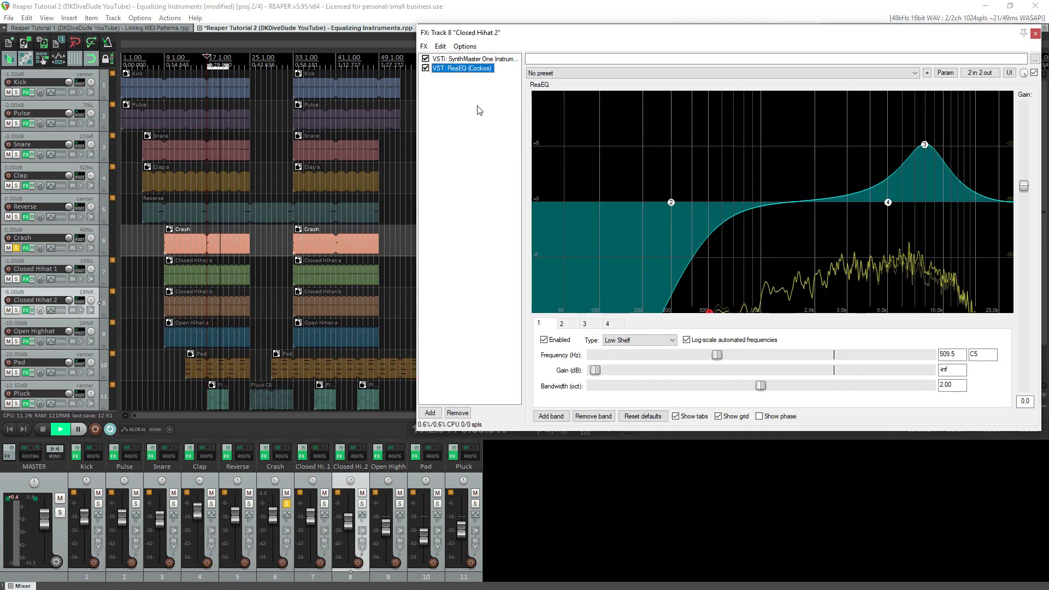
{"action": "left_click", "coordinate": [1034, 34]}
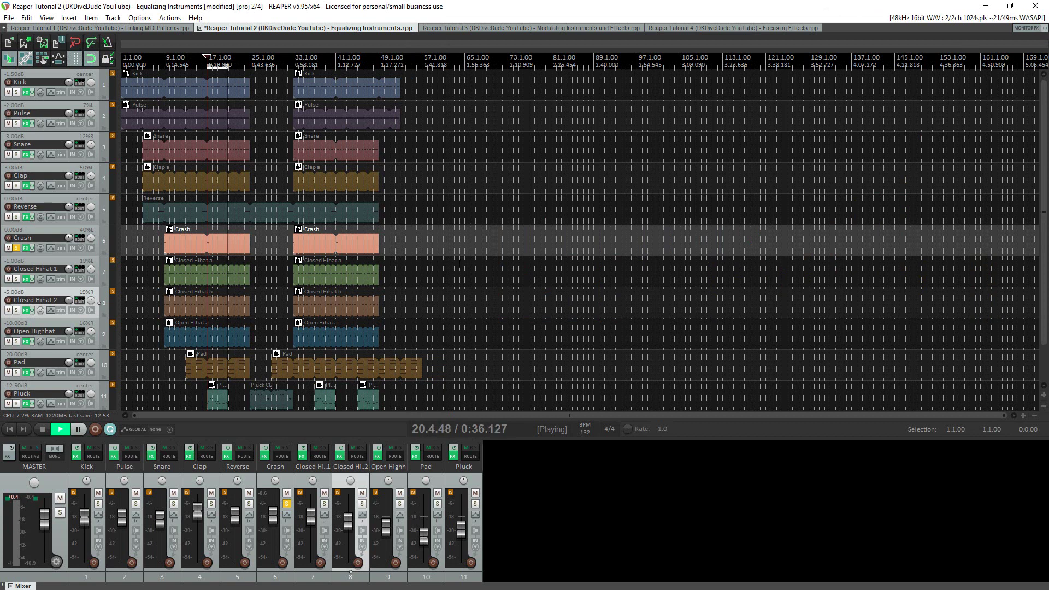
Paste the copied ReaEQ into the Open Highhat's effects chain while auditioning it in solo, then close the window and clear all solos
{"action": "left_click", "coordinate": [25, 340]}
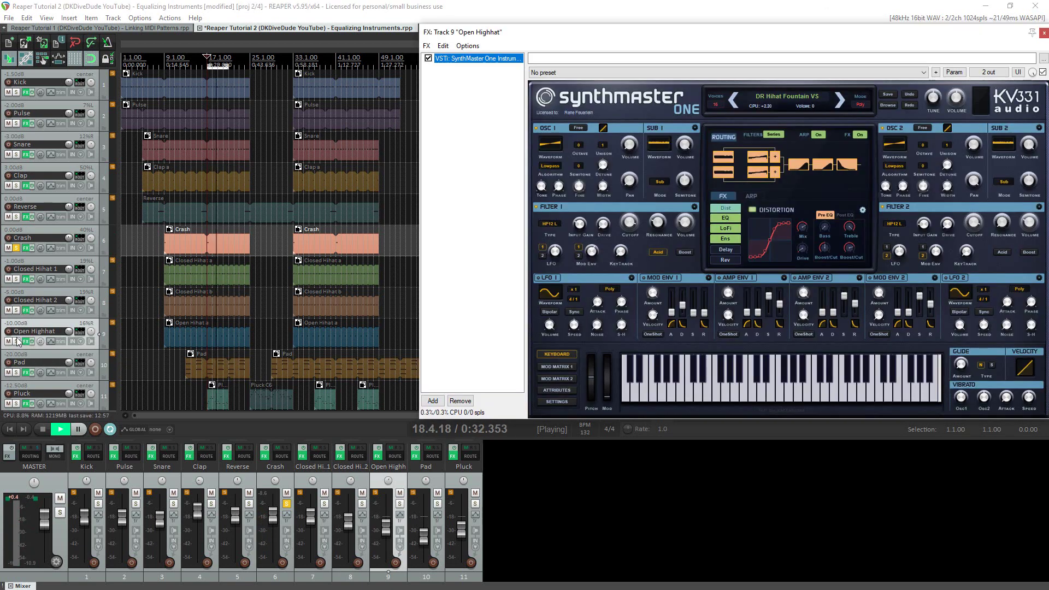
{"action": "left_click", "coordinate": [17, 342]}
{"action": "left_click", "coordinate": [17, 248]}
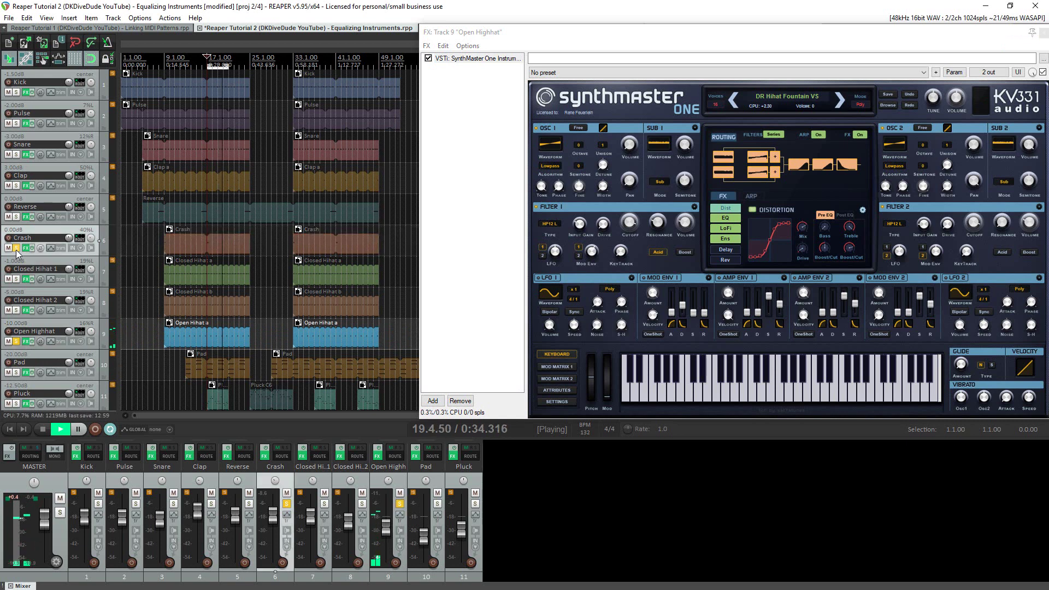
{"action": "left_click", "coordinate": [498, 95]}
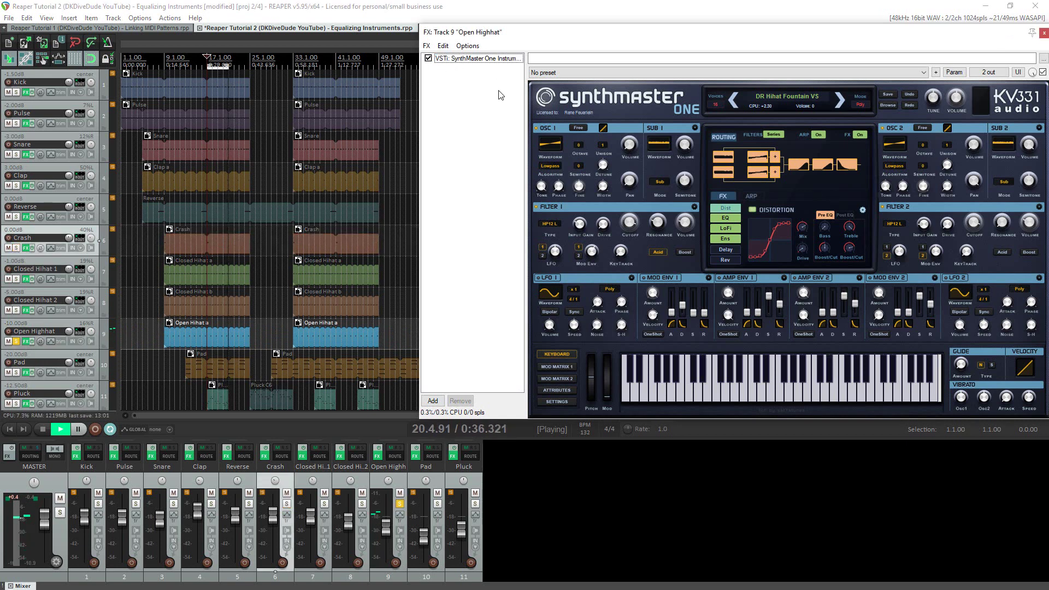
{"action": "key", "text": "ctrl+v"}
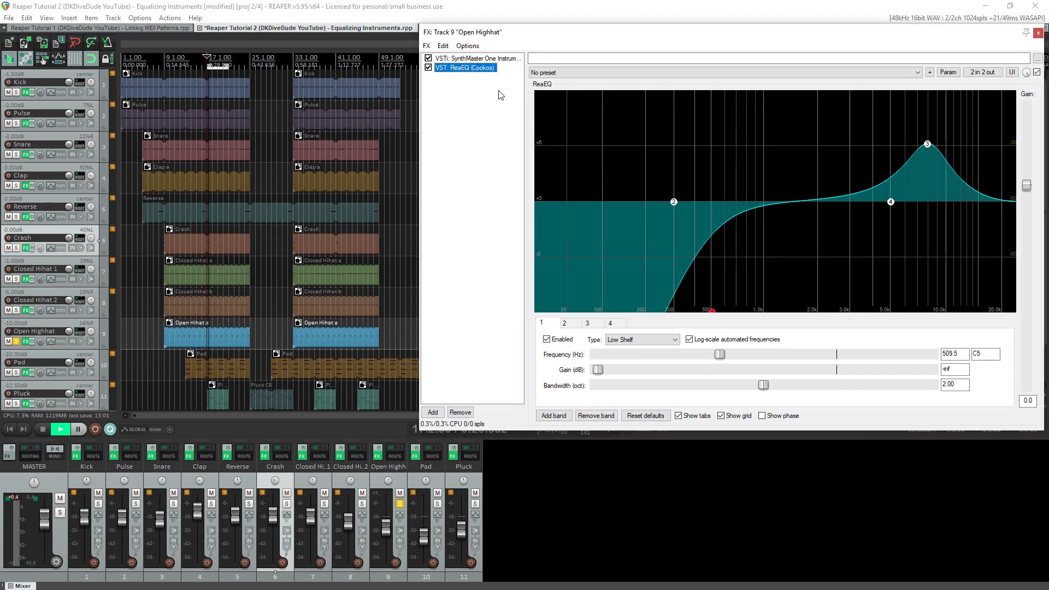
{"action": "left_click", "coordinate": [1038, 34]}
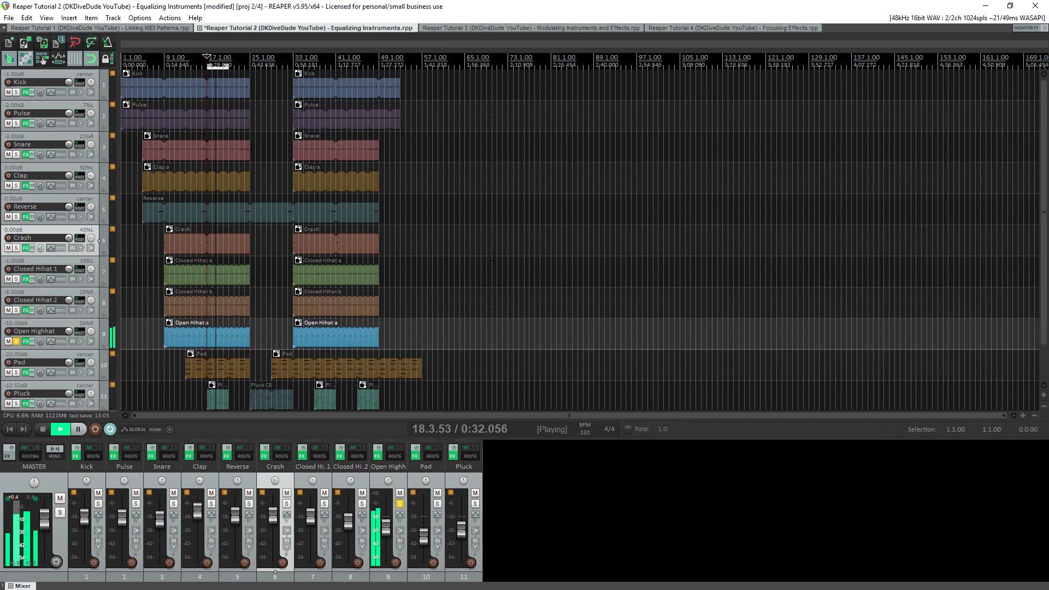
{"action": "left_click", "coordinate": [16, 341]}
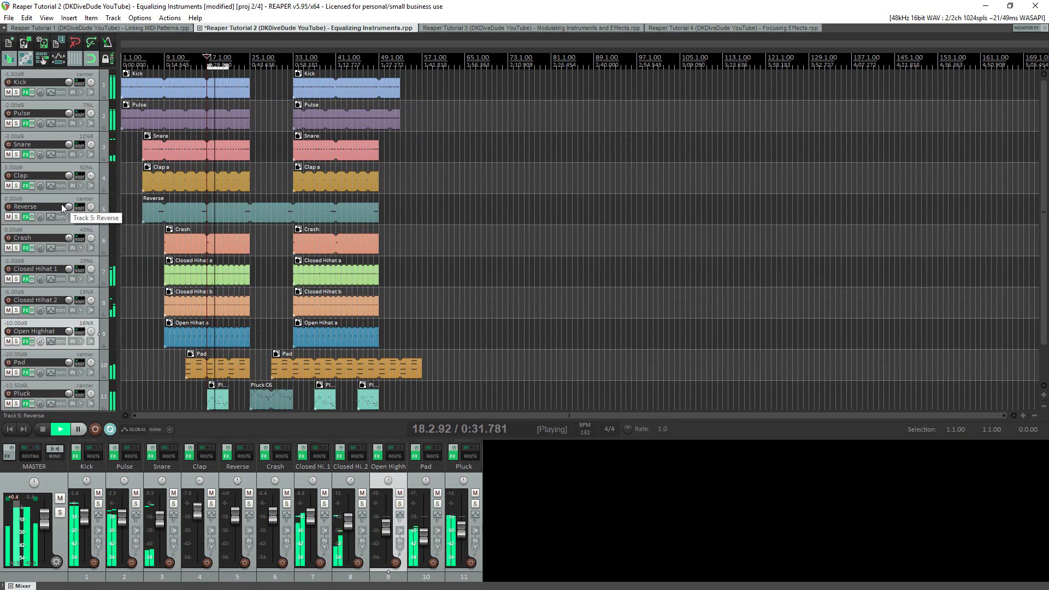
Audition the Clap, Reverse, Pad and Pluck tracks with solo, leaving only Clap soloed
{"action": "left_click", "coordinate": [17, 186]}
{"action": "left_click", "coordinate": [17, 216]}
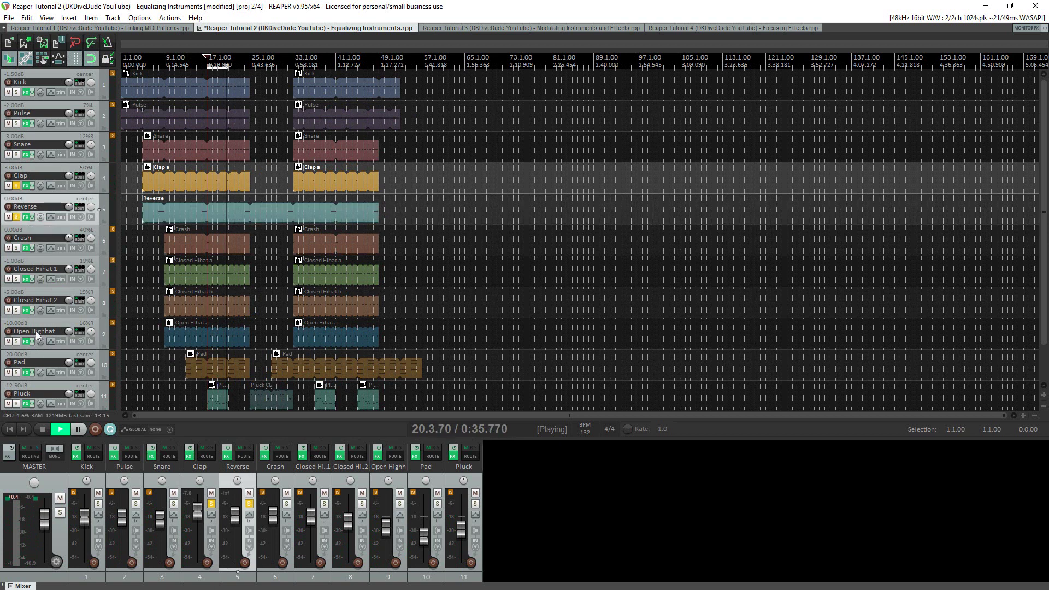
{"action": "left_click", "coordinate": [17, 373]}
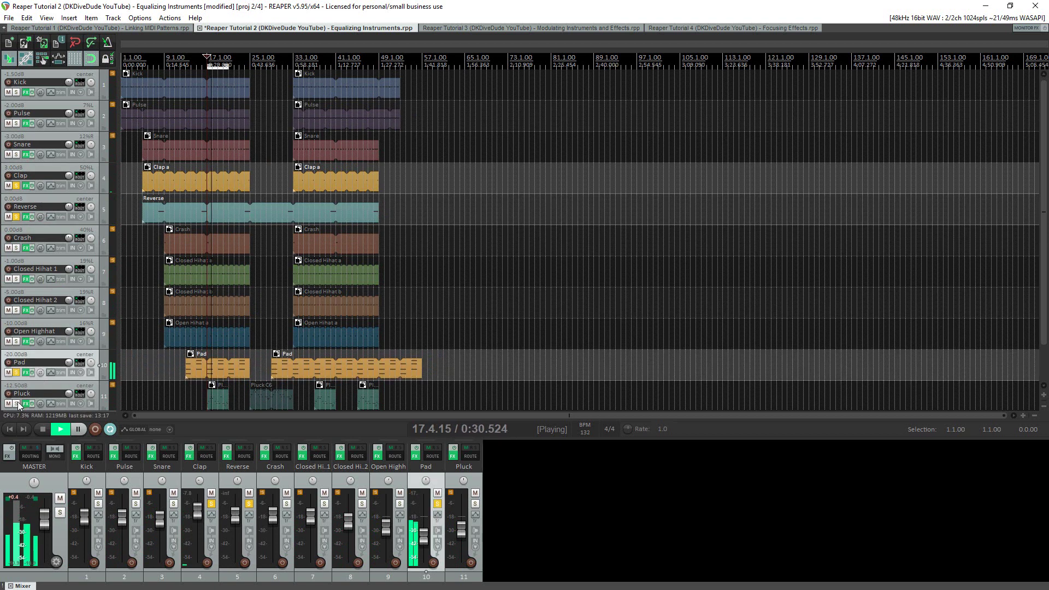
{"action": "left_click", "coordinate": [17, 403]}
{"action": "left_click", "coordinate": [17, 404]}
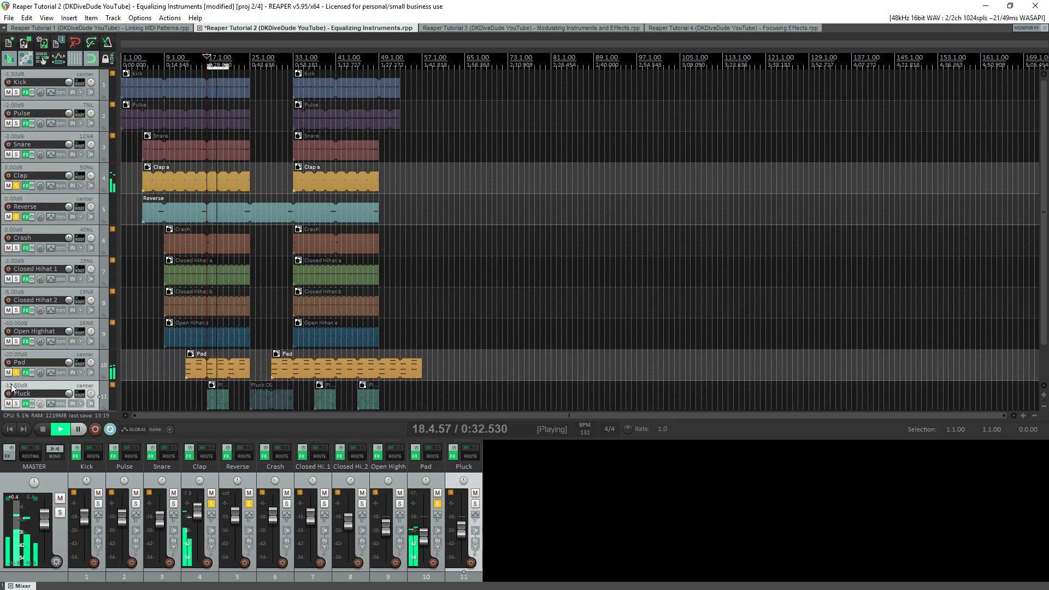
{"action": "left_click", "coordinate": [17, 372]}
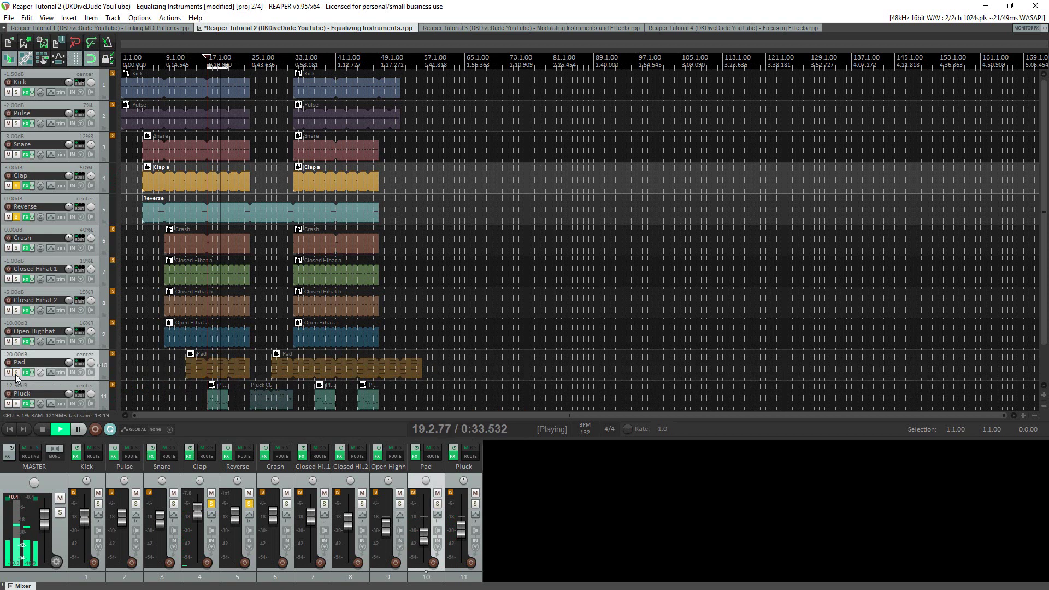
{"action": "left_click", "coordinate": [17, 217]}
Add ReaEQ to the Clap track's effects chain and enlarge the effects window
{"action": "left_click", "coordinate": [25, 185]}
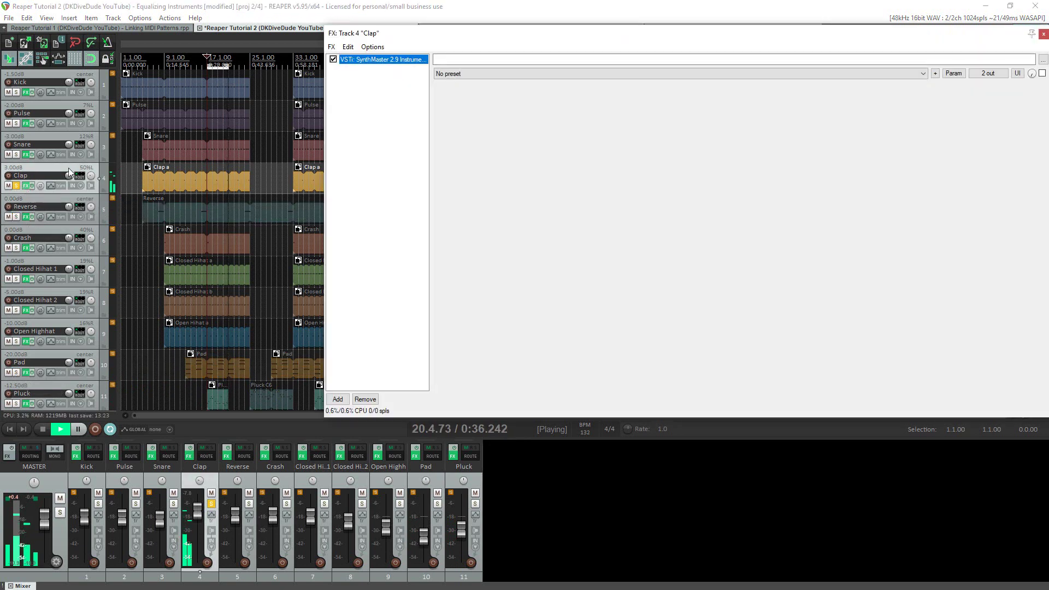
{"action": "left_click", "coordinate": [333, 47]}
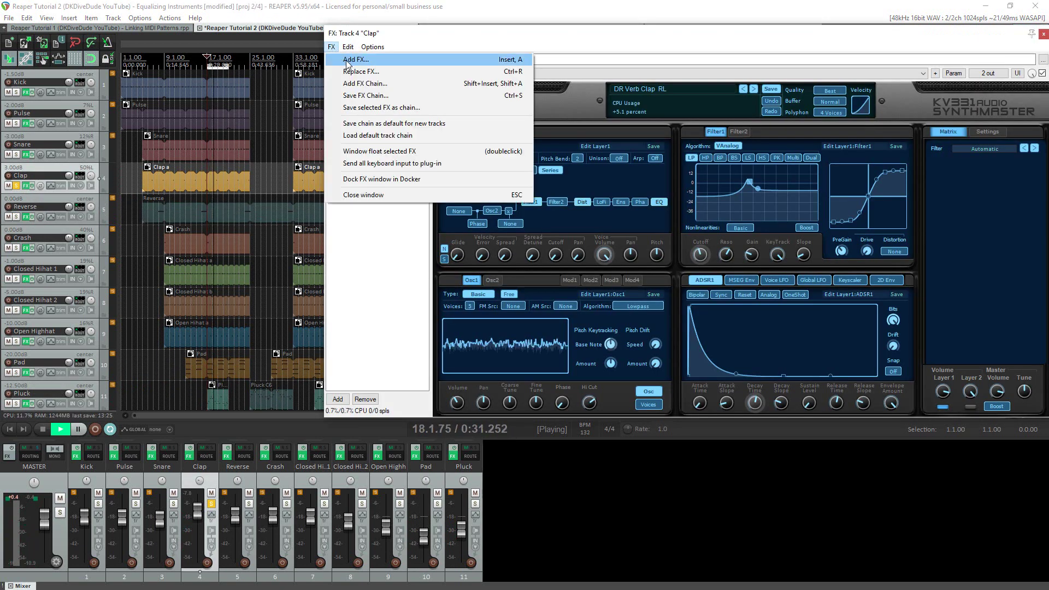
{"action": "left_click", "coordinate": [348, 59]}
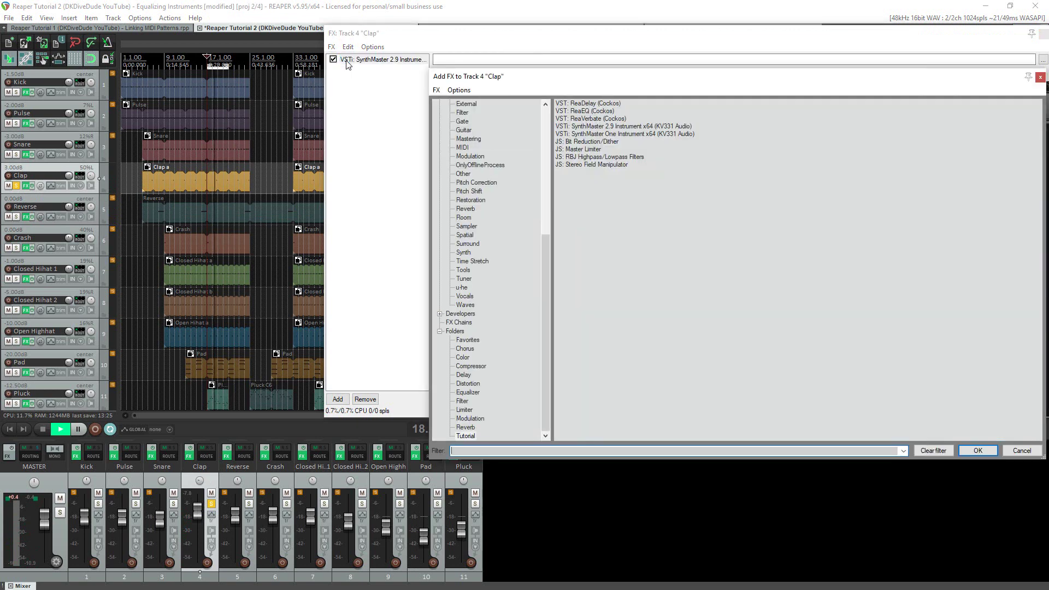
{"action": "double_click", "coordinate": [599, 112]}
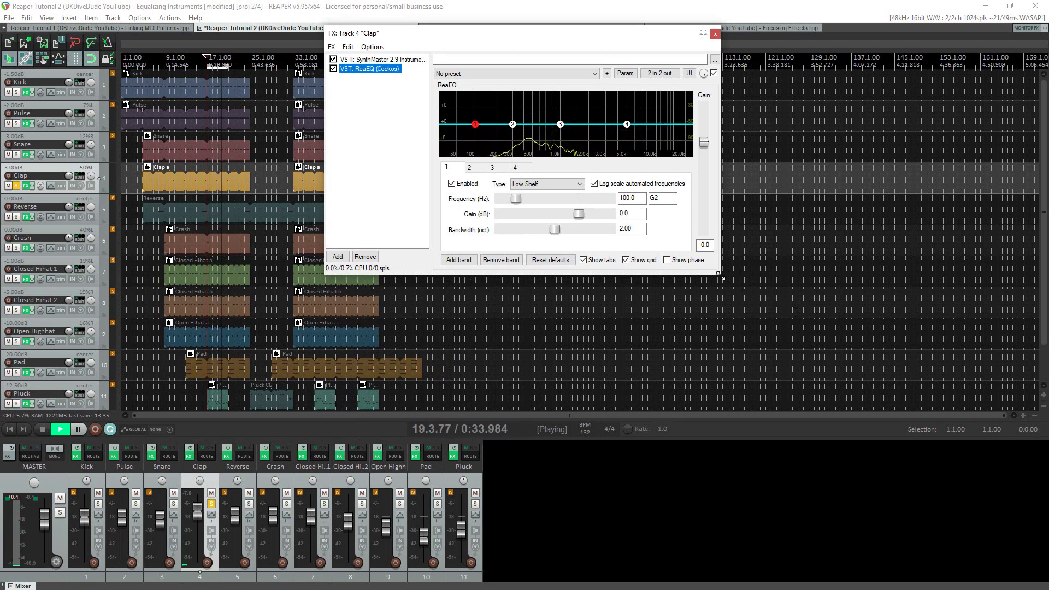
{"action": "left_click_drag", "start_coordinate": [723, 278], "coordinate": [1044, 434]}
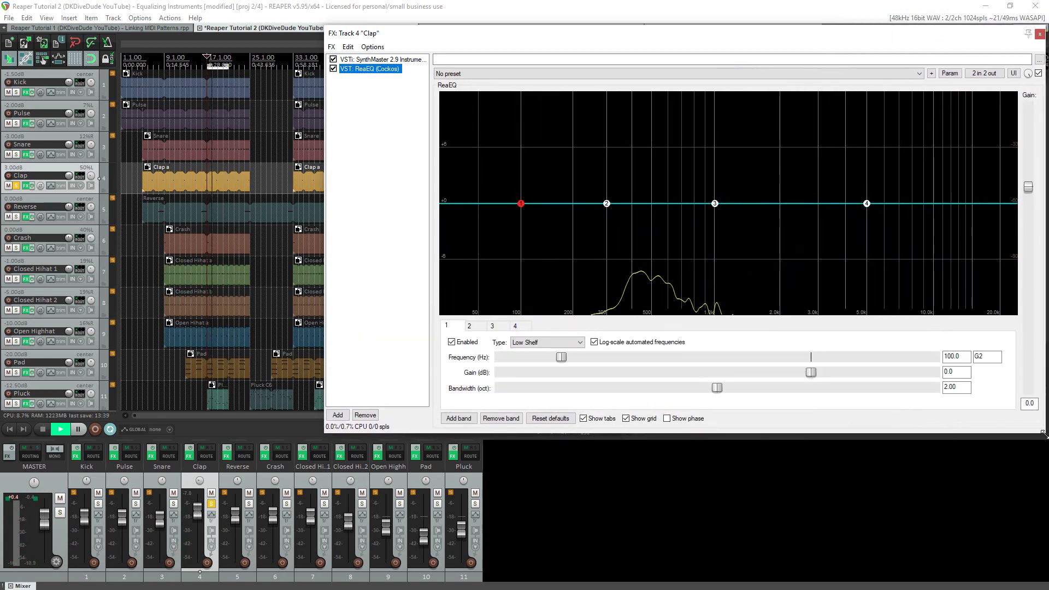
Set the Clap's EQ band 1 low shelf to 494.8 Hz with -inf gain, compare with the band bypassed, and select ReaEQ in the chain
{"action": "left_click_drag", "start_coordinate": [520, 204], "coordinate": [650, 422]}
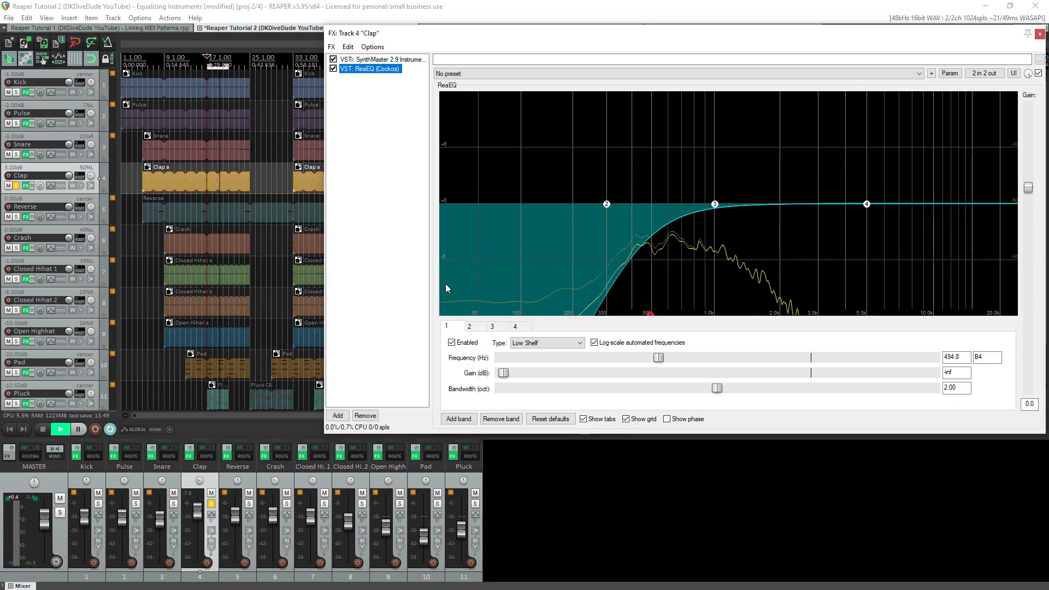
{"action": "left_click", "coordinate": [451, 343]}
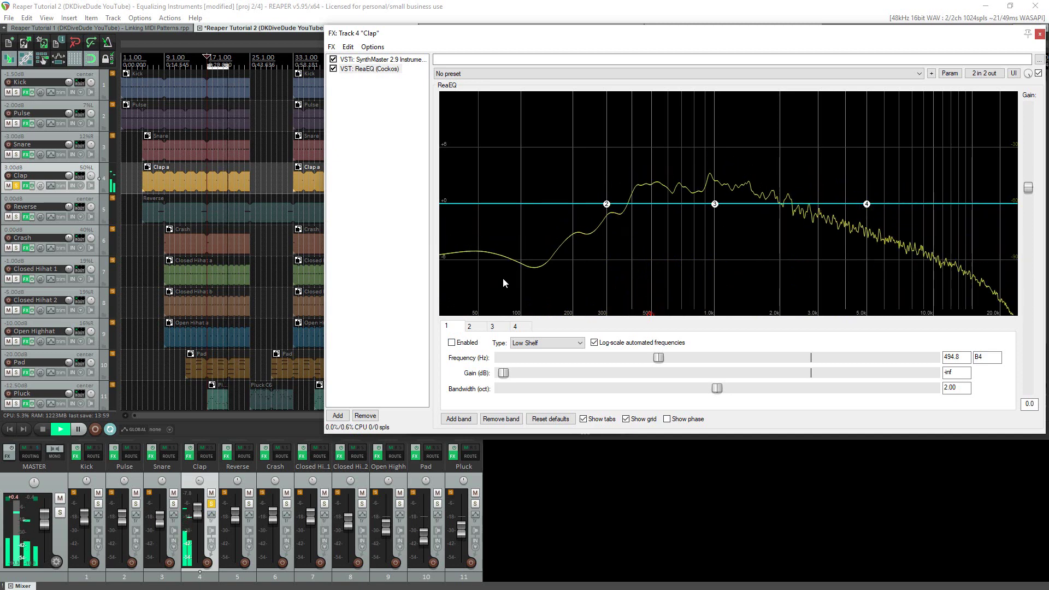
{"action": "left_click", "coordinate": [452, 343]}
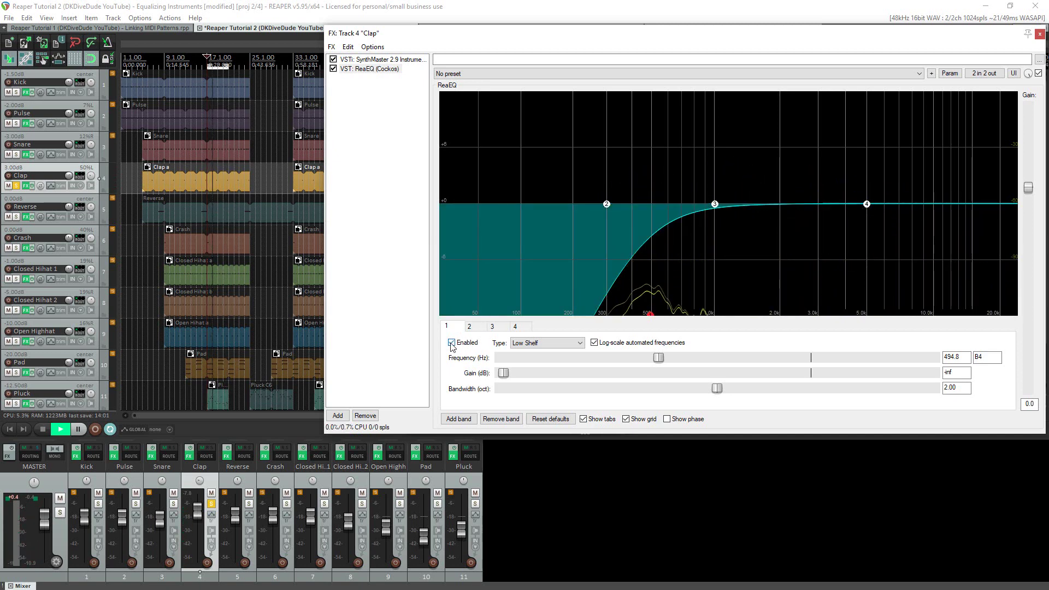
{"action": "left_click", "coordinate": [378, 70]}
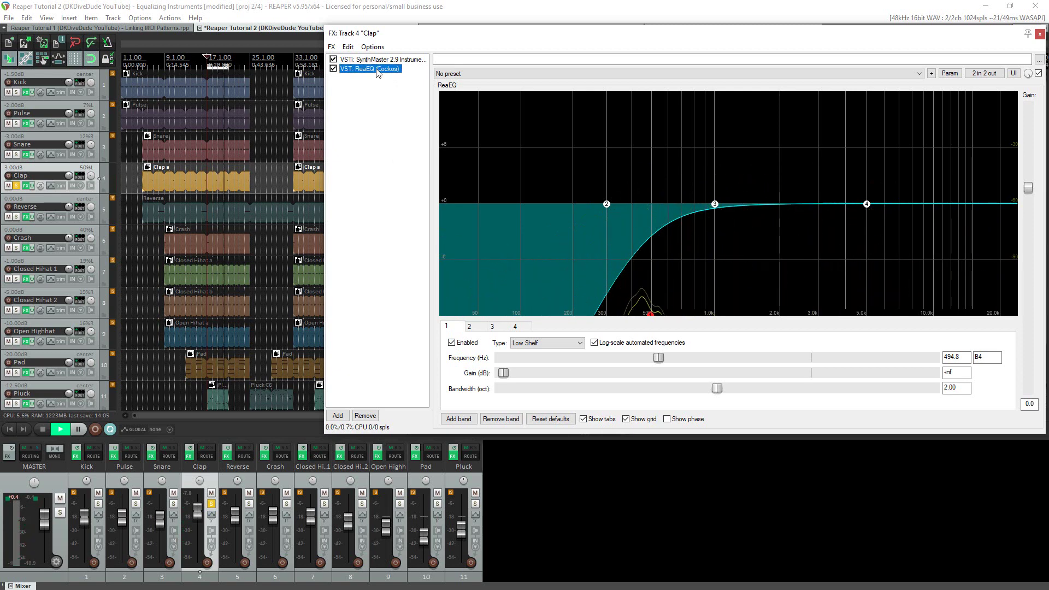
Close the Clap's effects chain and unsolo the track, and check the Reverse track's effects chain without changing it
{"action": "key", "text": "Escape"}
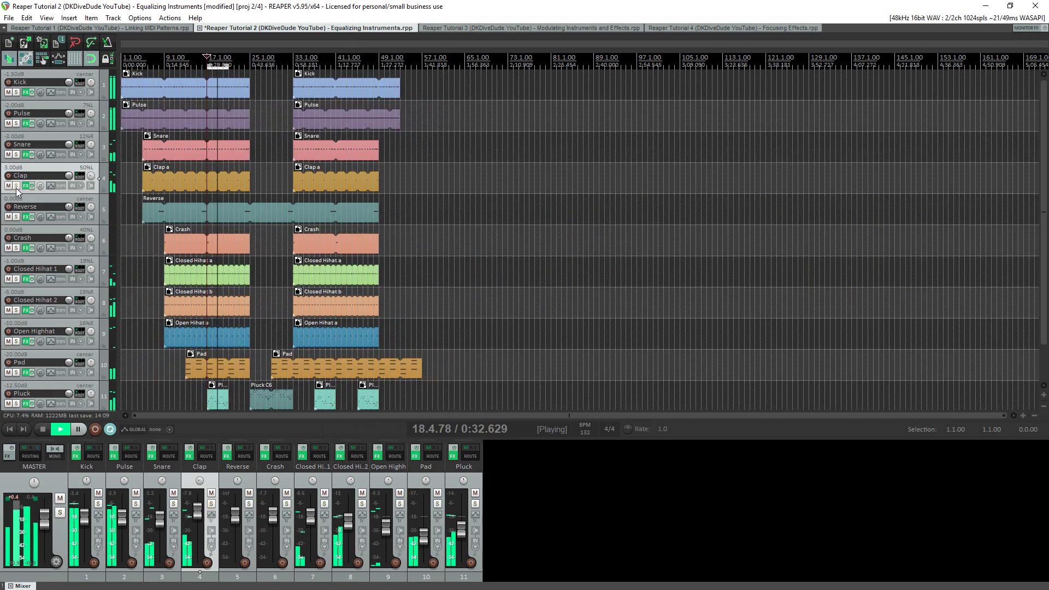
{"action": "left_click", "coordinate": [16, 185]}
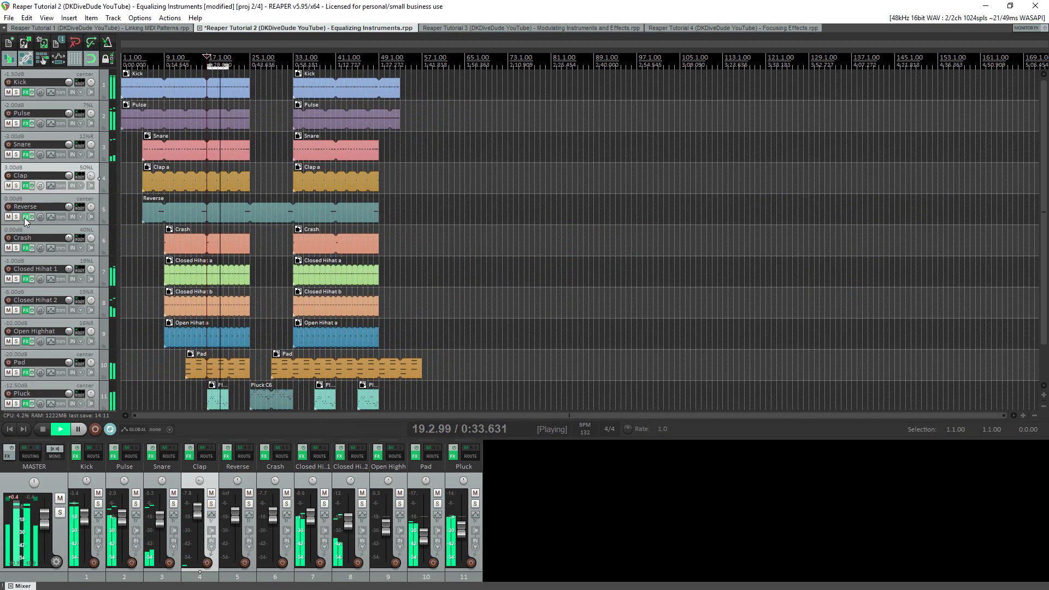
{"action": "left_click", "coordinate": [25, 217]}
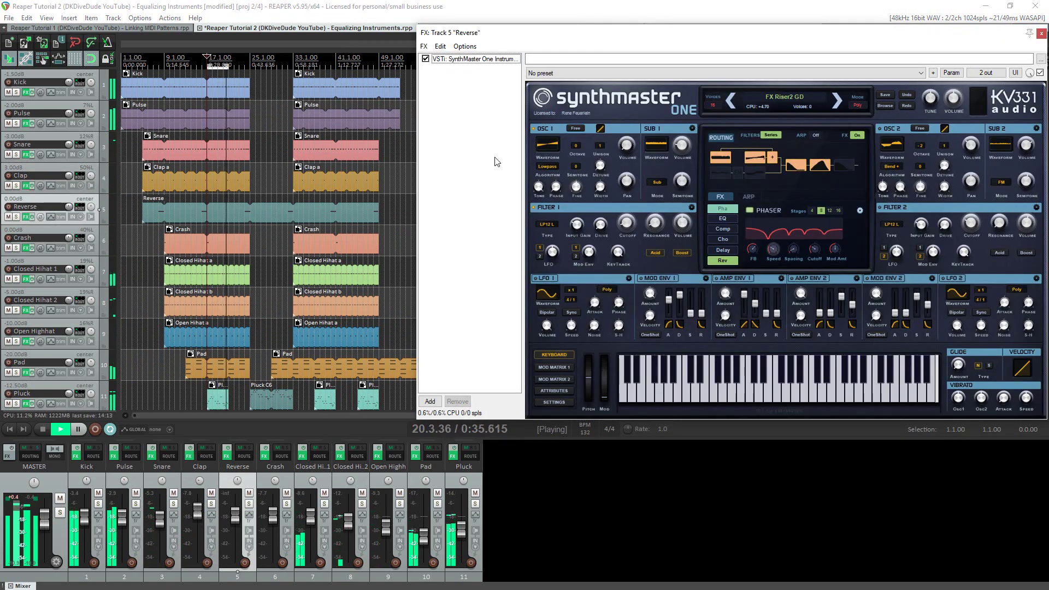
{"action": "key", "text": "Escape"}
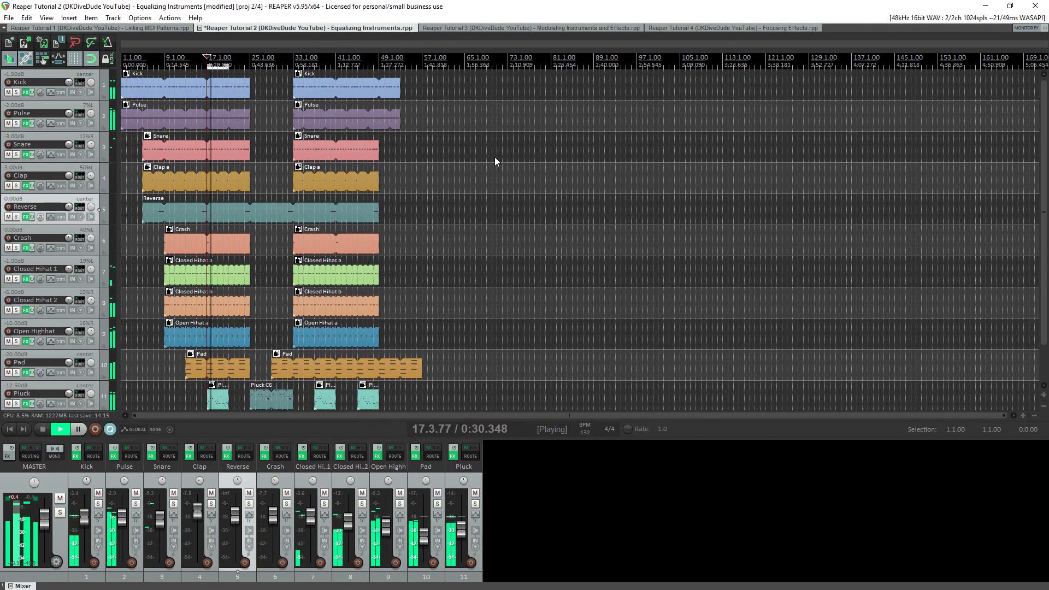
Solo the Pad track and paste the copied ReaEQ into its effects chain
{"action": "left_click", "coordinate": [16, 373]}
{"action": "left_click", "coordinate": [25, 373]}
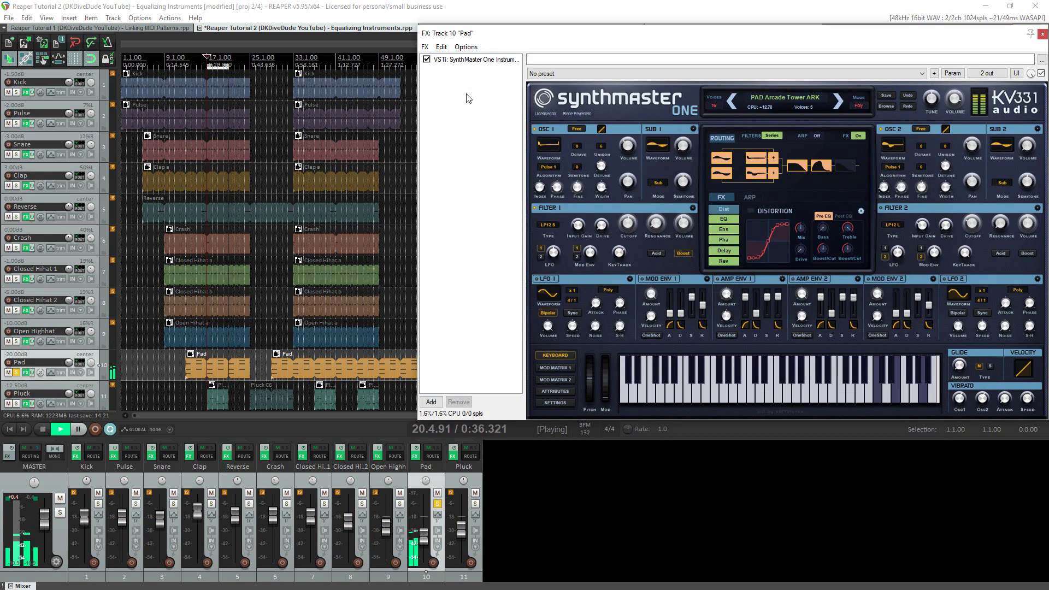
{"action": "key", "text": "ctrl+v"}
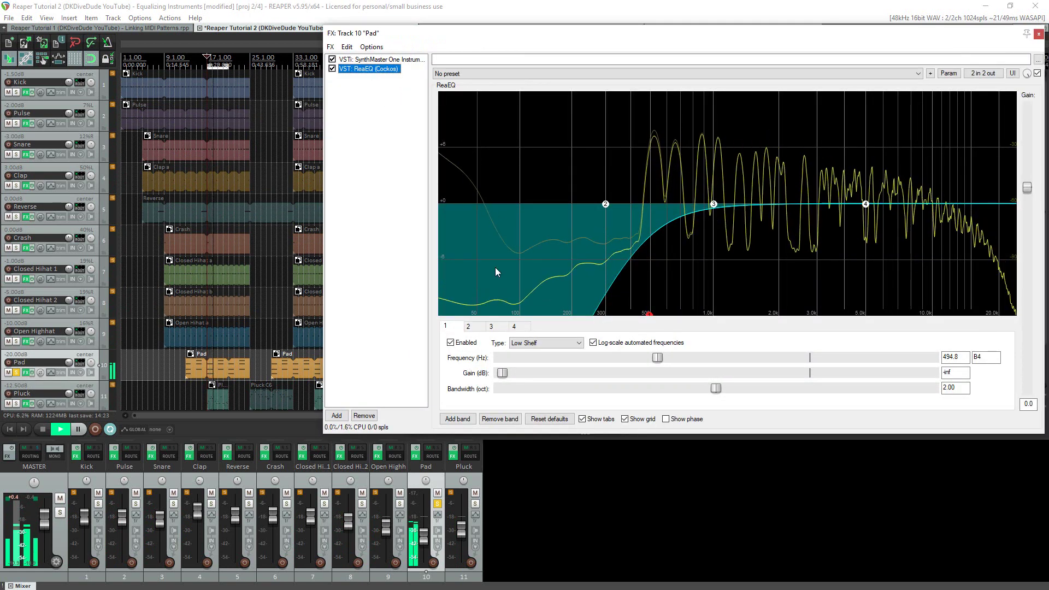
Compare the Pad's sound with EQ band 1 disabled and re-enabled, and close its effects chain and clear the solo
{"action": "left_click", "coordinate": [451, 343]}
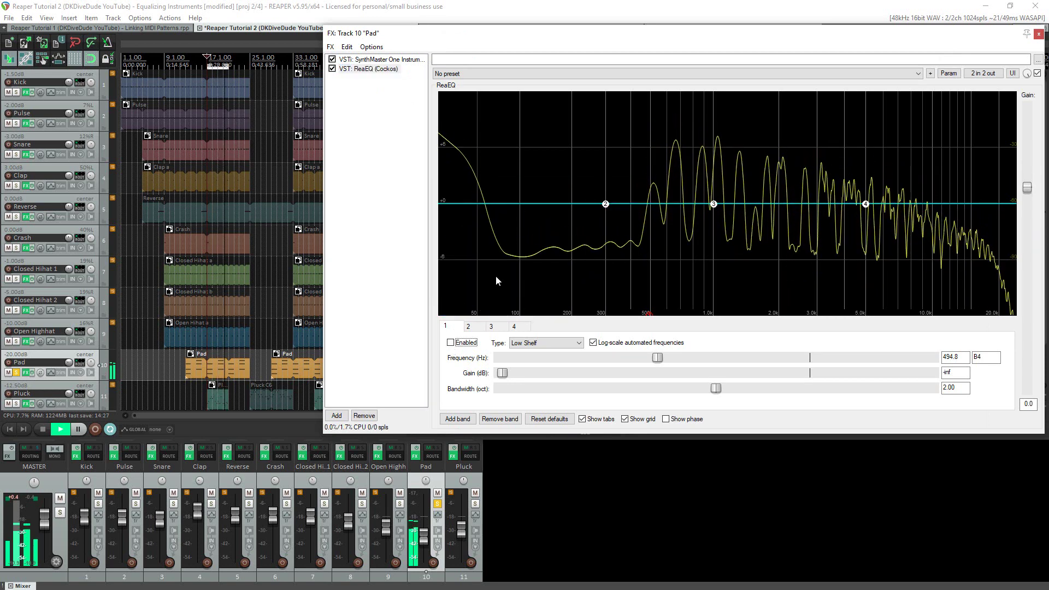
{"action": "left_click", "coordinate": [451, 342]}
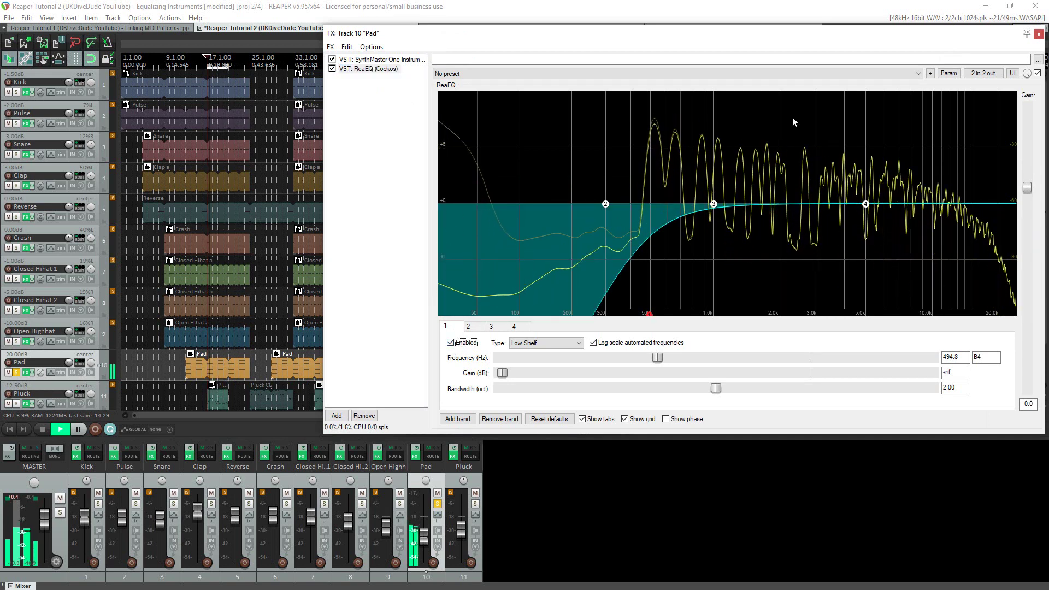
{"action": "left_click", "coordinate": [1037, 35]}
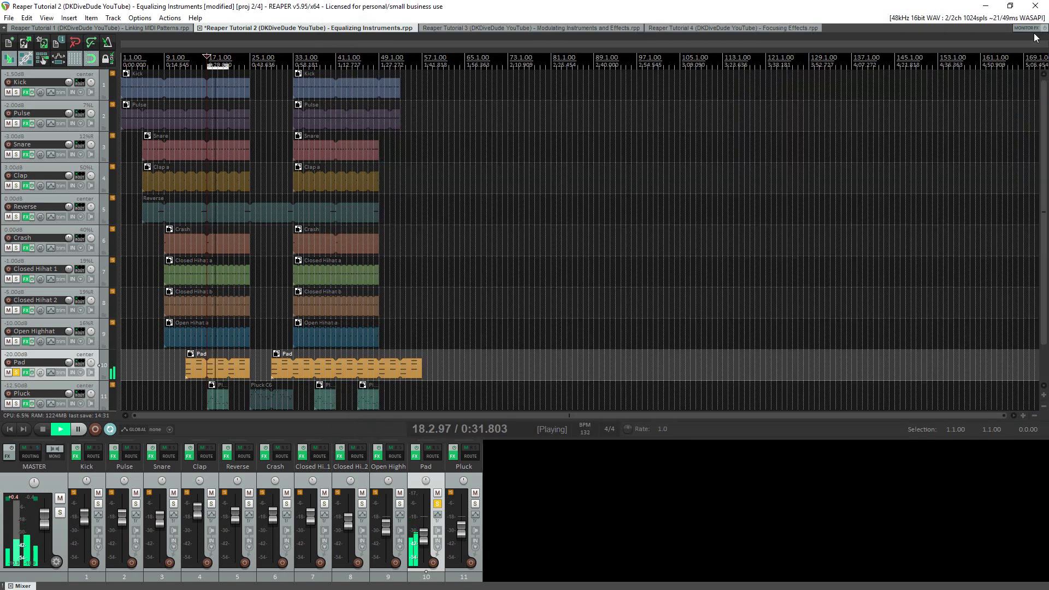
{"action": "left_click", "coordinate": [18, 371]}
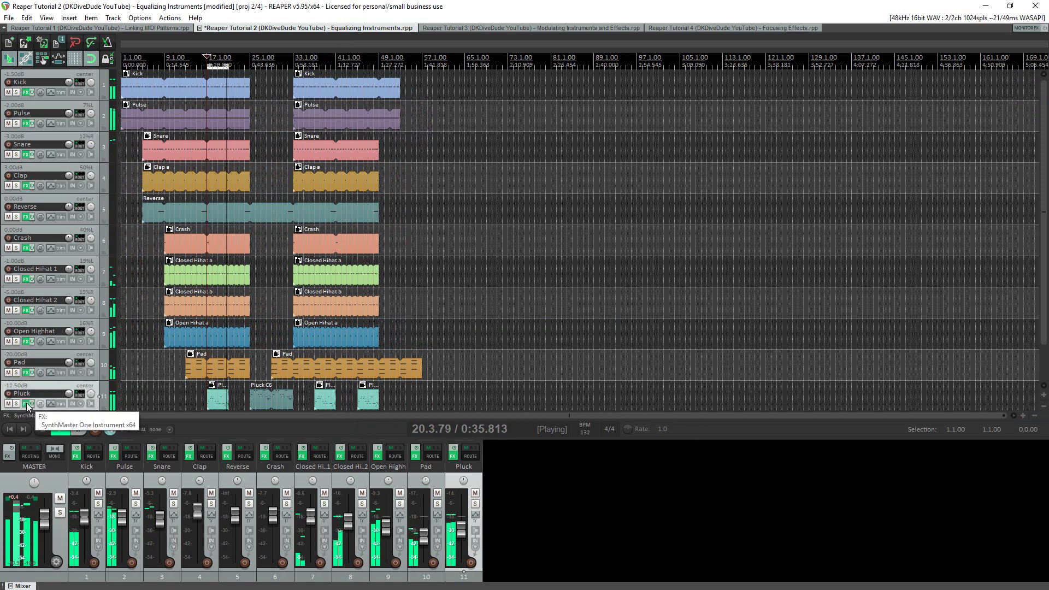
Paste the copied ReaEQ into the Pluck's effects chain and compare the mix with its band 1 disabled and re-enabled
{"action": "left_click", "coordinate": [26, 403]}
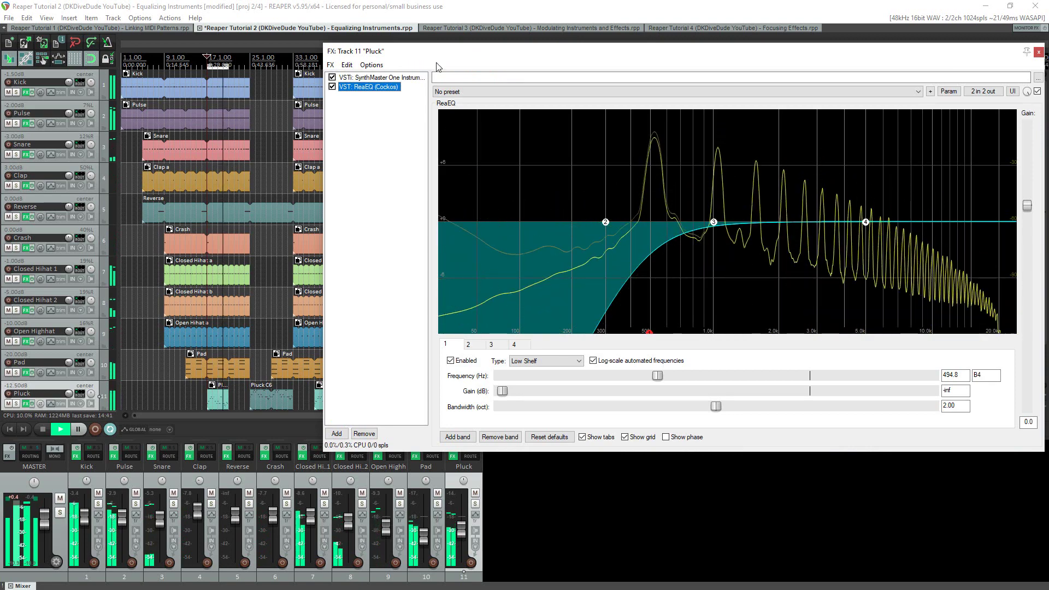
{"action": "left_click", "coordinate": [451, 360]}
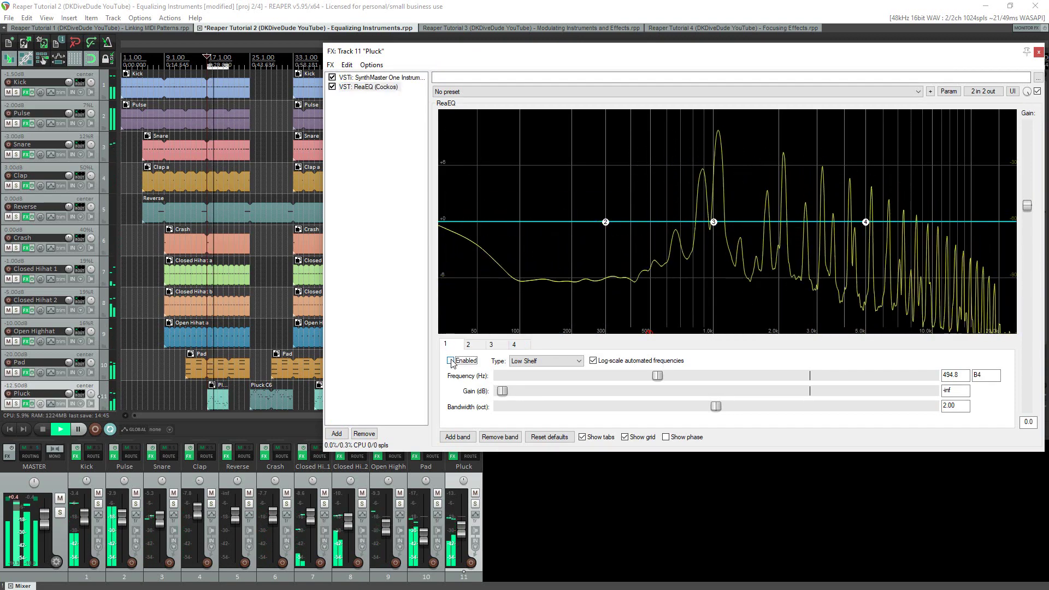
{"action": "left_click", "coordinate": [452, 362]}
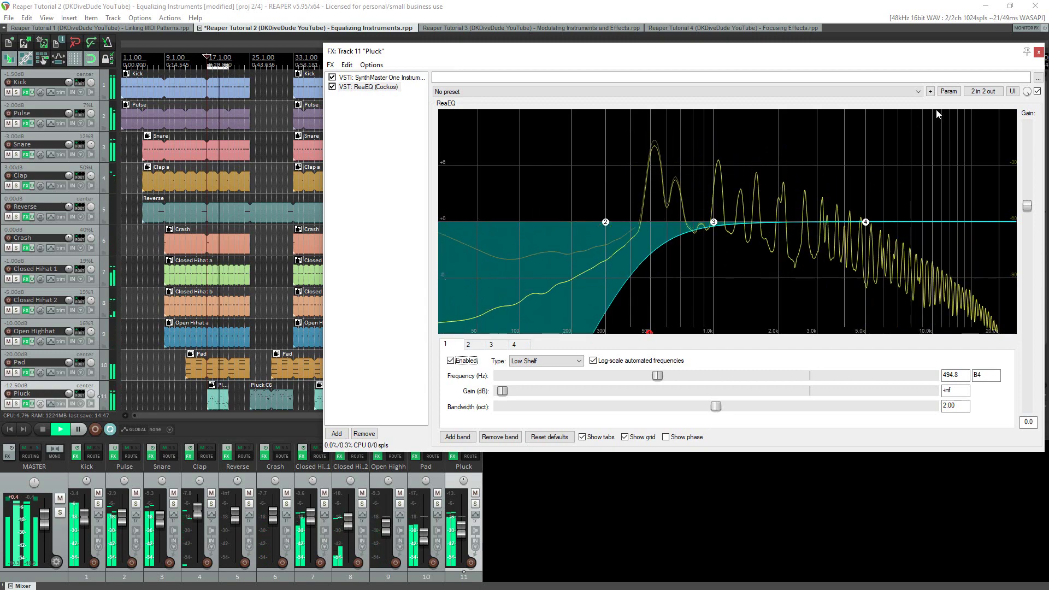
Close the Pluck's effects chain and stop playback
{"action": "left_click_drag", "start_coordinate": [950, 49], "coordinate": [954, 36]}
{"action": "left_click", "coordinate": [1043, 34]}
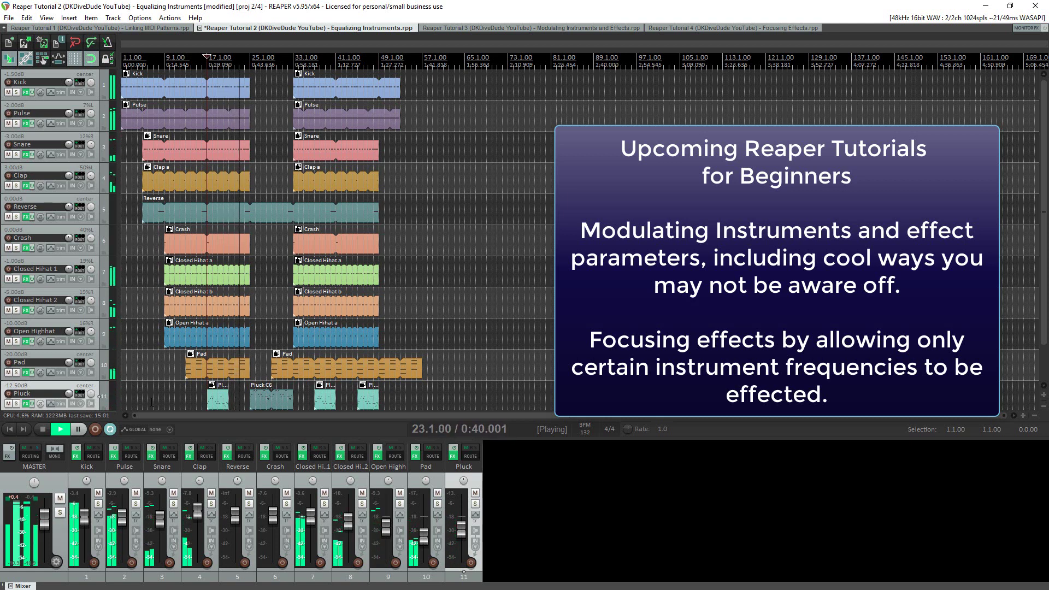
{"action": "left_click", "coordinate": [43, 431]}
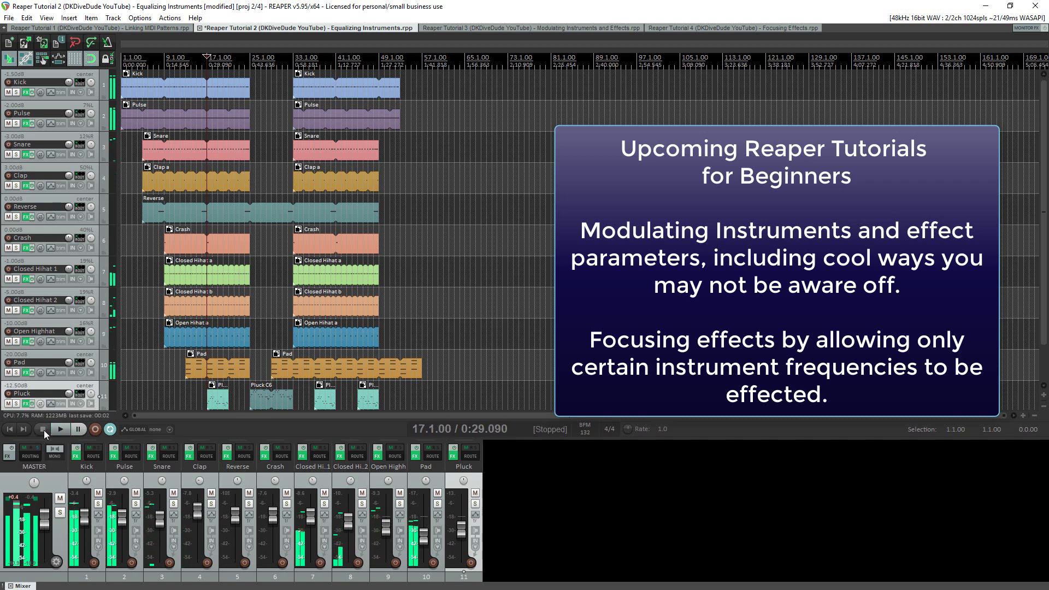